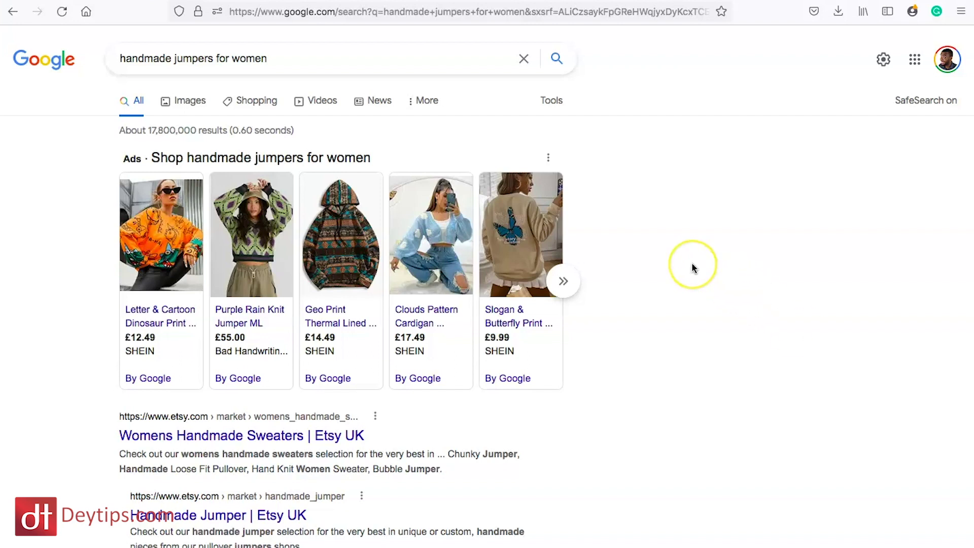
Scroll down the Google results to the Folksy Jumpers category link
scroll(692, 268, "down", 8)
scroll(694, 268, "down", 6)
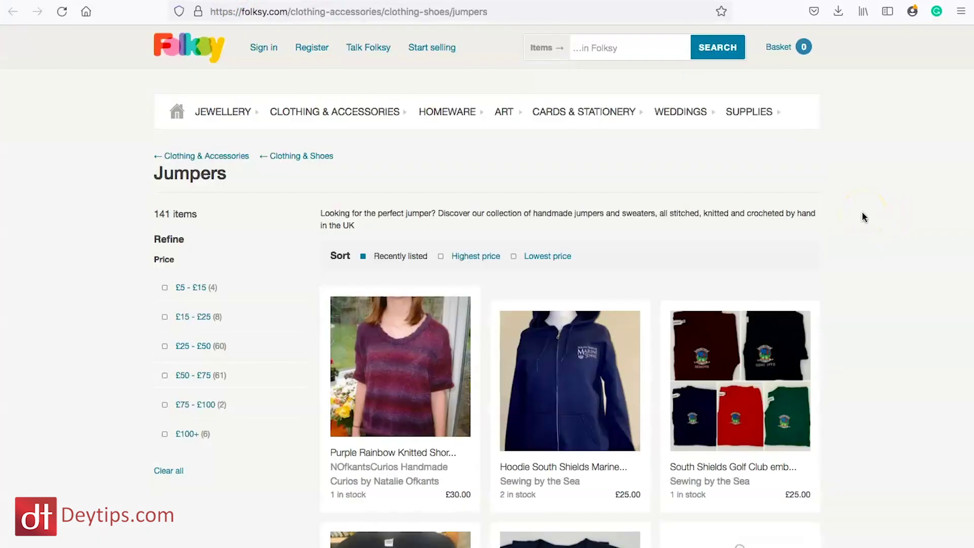
Browse the 141 handmade jumpers, from knitted tops to £39.99 printed hoodies, then return to the top
scroll(863, 213, "down", 8)
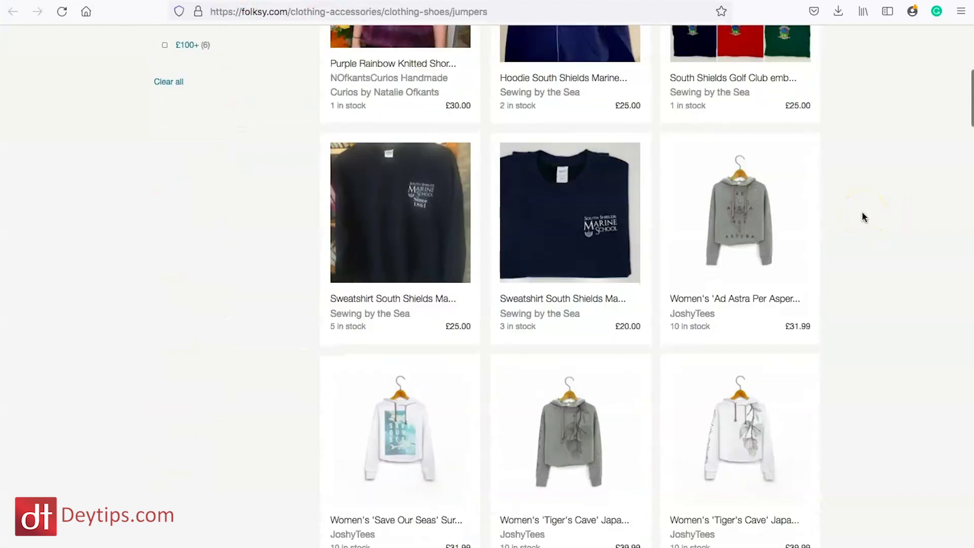
scroll(862, 213, "down", 10)
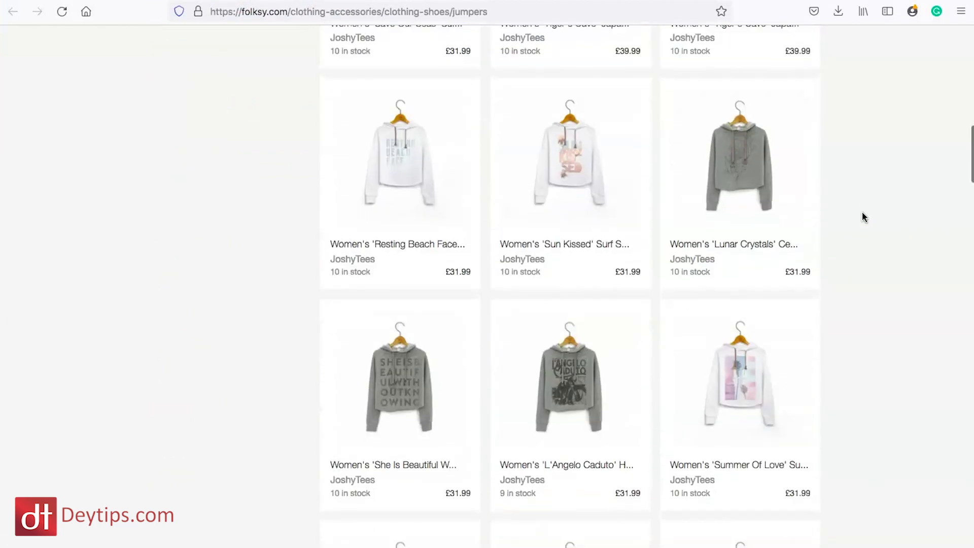
scroll(863, 215, "up", 18)
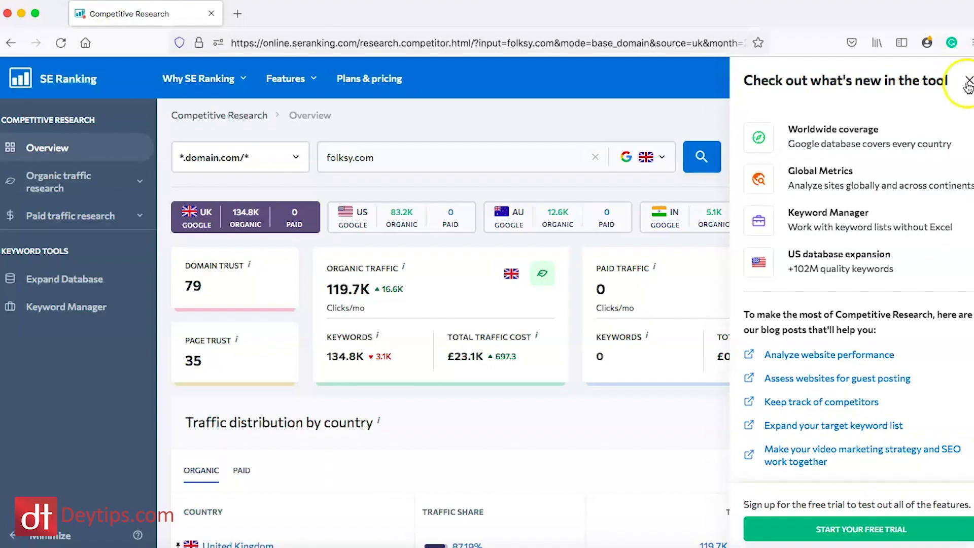
Dismiss the what's new panel and rerun folksy.com's competitor analysis, keeping the Ukraine region
left_click(966, 81)
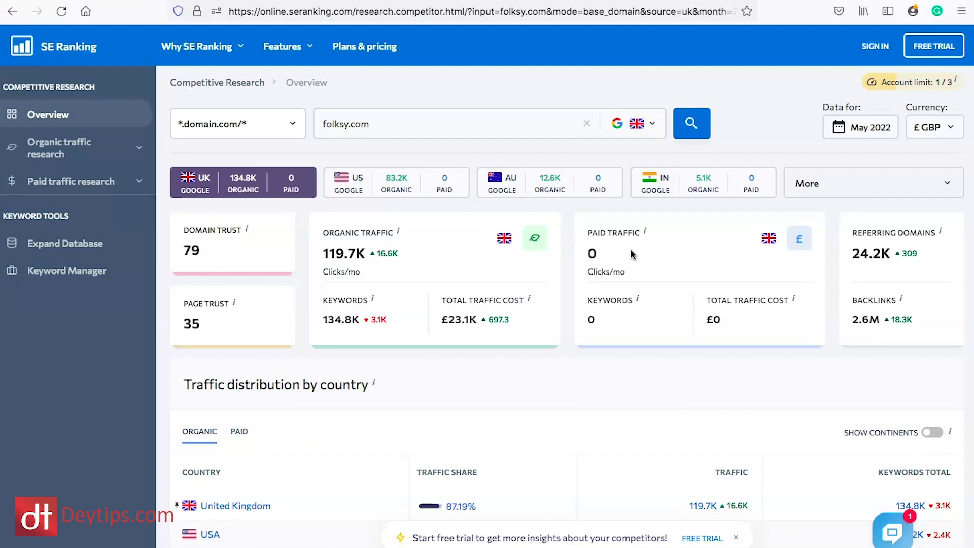
left_click(575, 260)
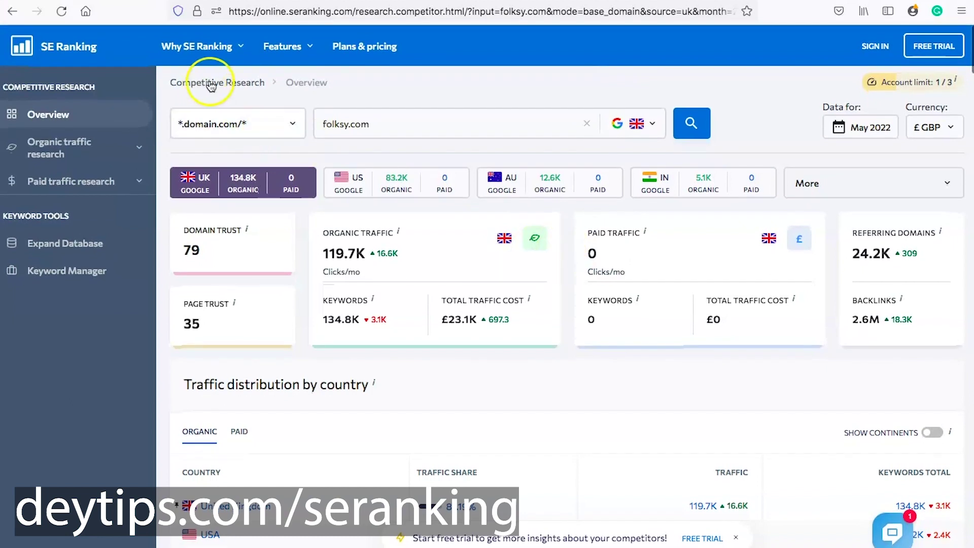
left_click(210, 84)
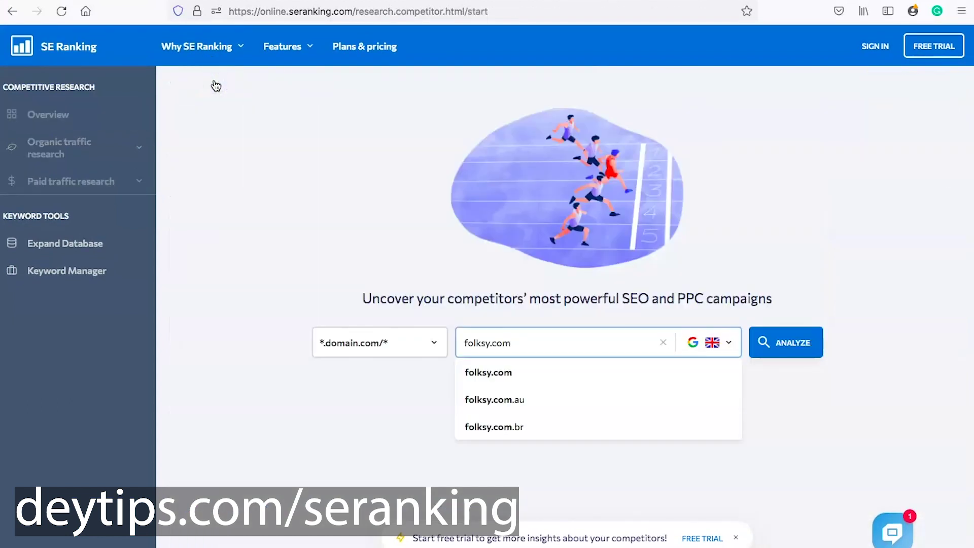
left_click(799, 345)
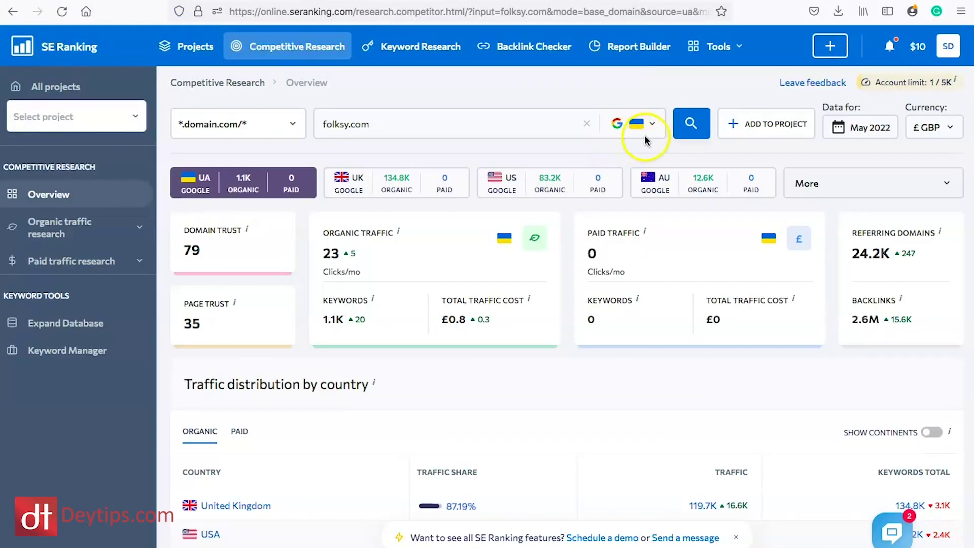
left_click(653, 126)
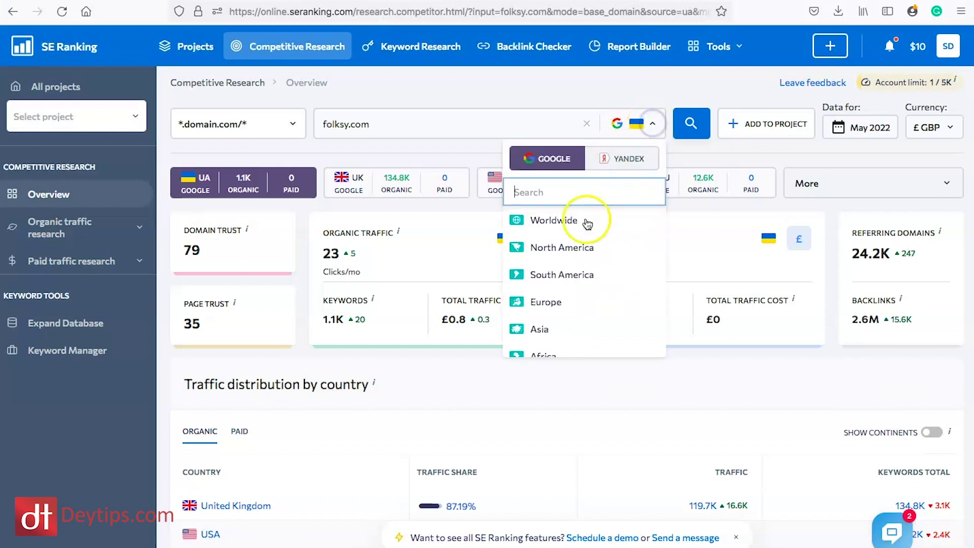
left_click(577, 109)
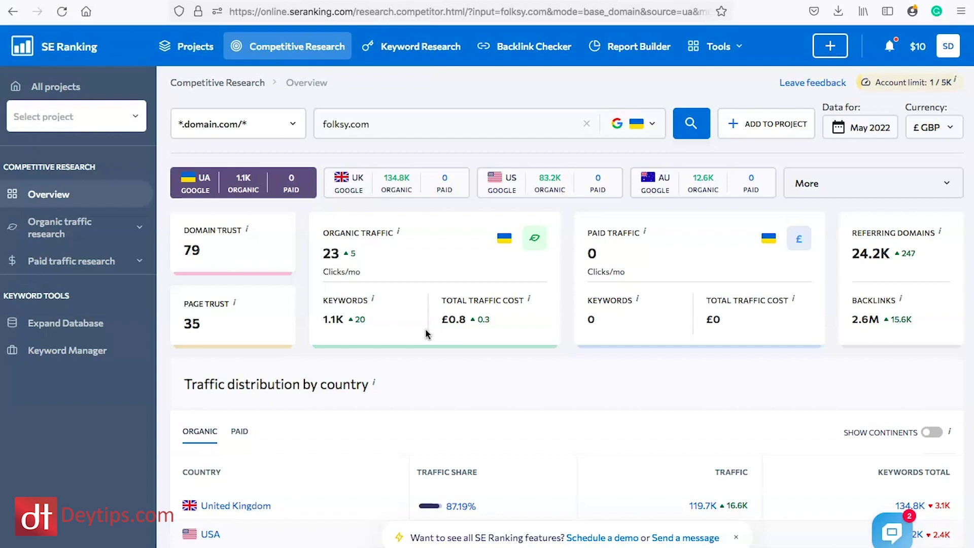
scroll(421, 331, "down", 1)
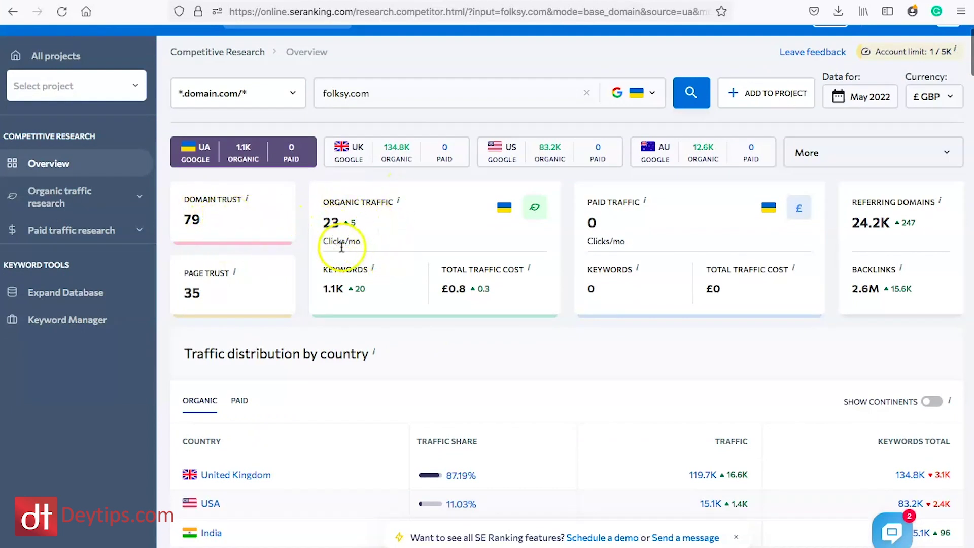
scroll(342, 246, "down", 1)
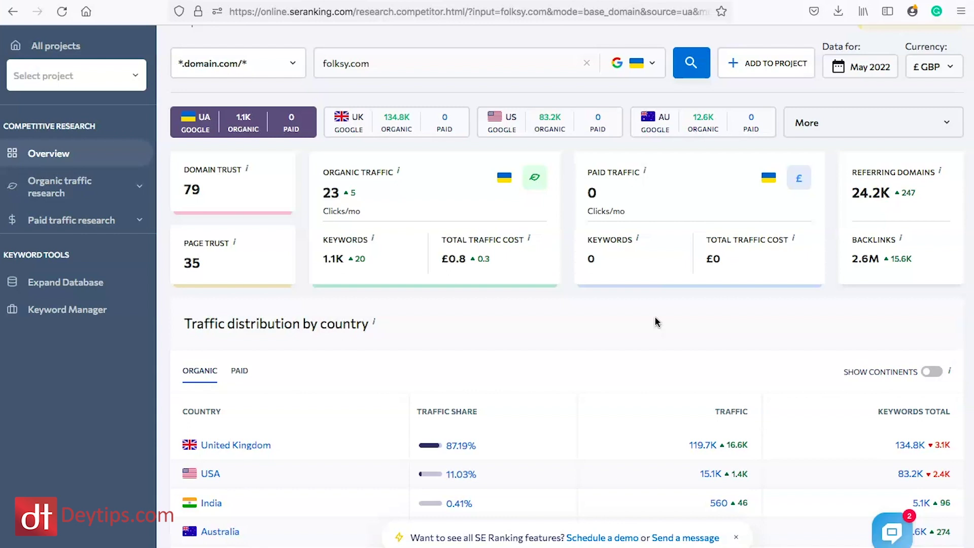
scroll(655, 318, "down", 5)
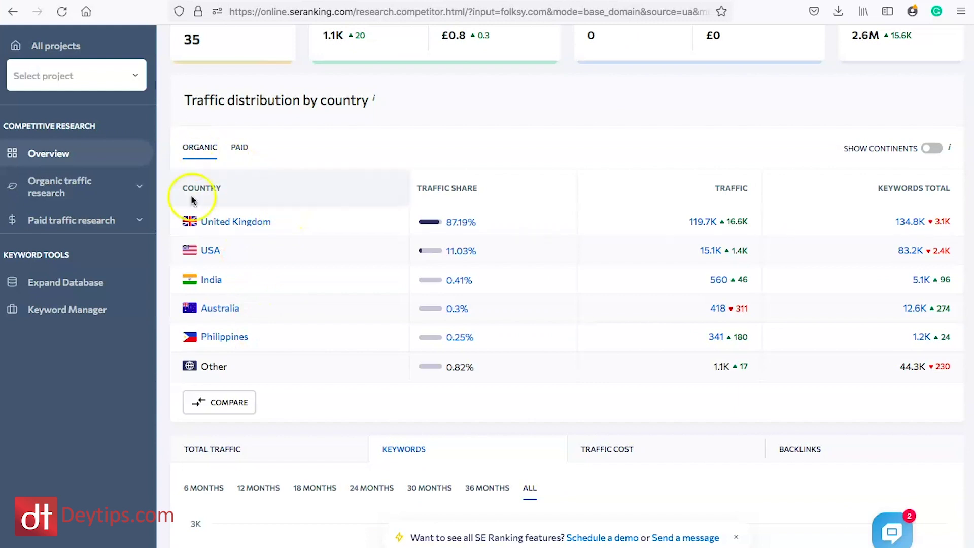
left_click(240, 149)
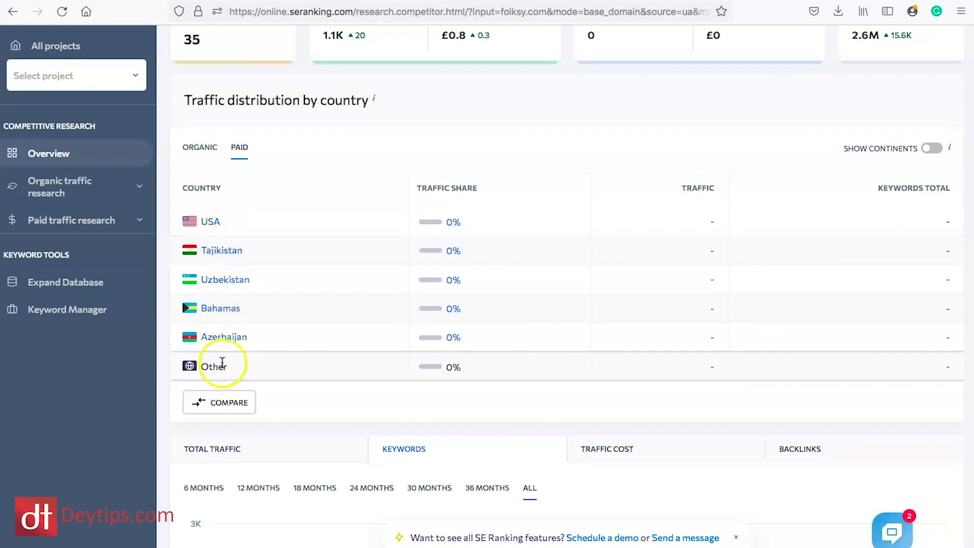
left_click(196, 148)
Scroll to folksy.com's history chart and check the May 2018 organic traffic value
scroll(406, 352, "down", 2)
scroll(355, 254, "down", 5)
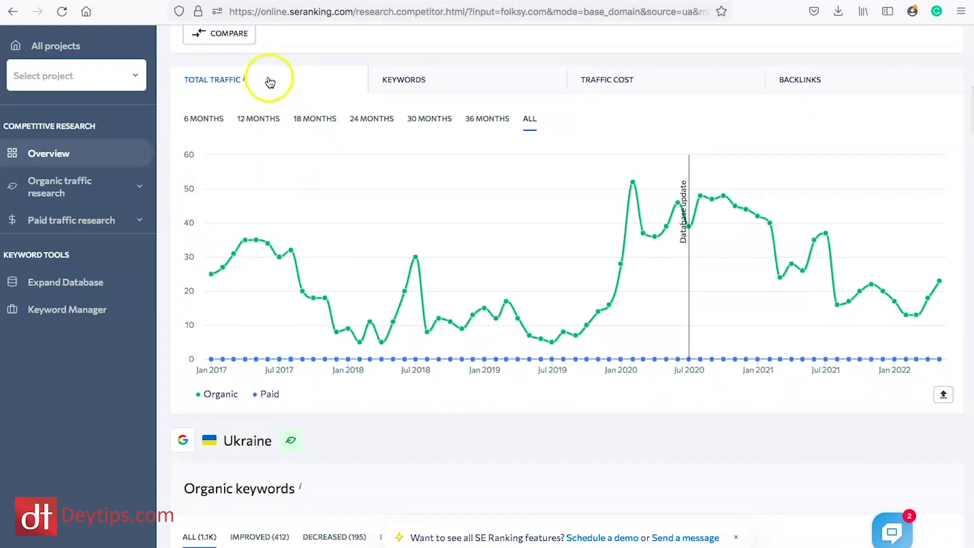
mouse_move(244, 81)
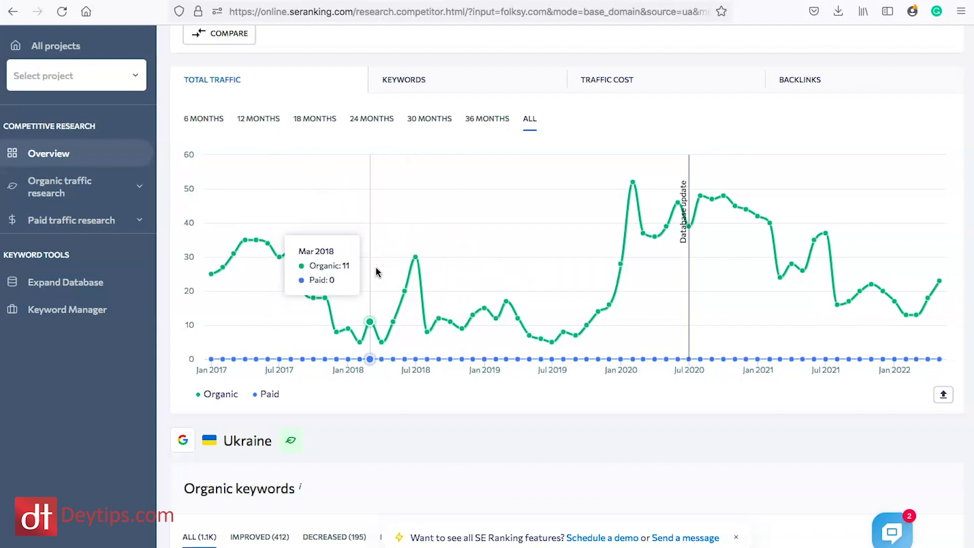
left_click(398, 317)
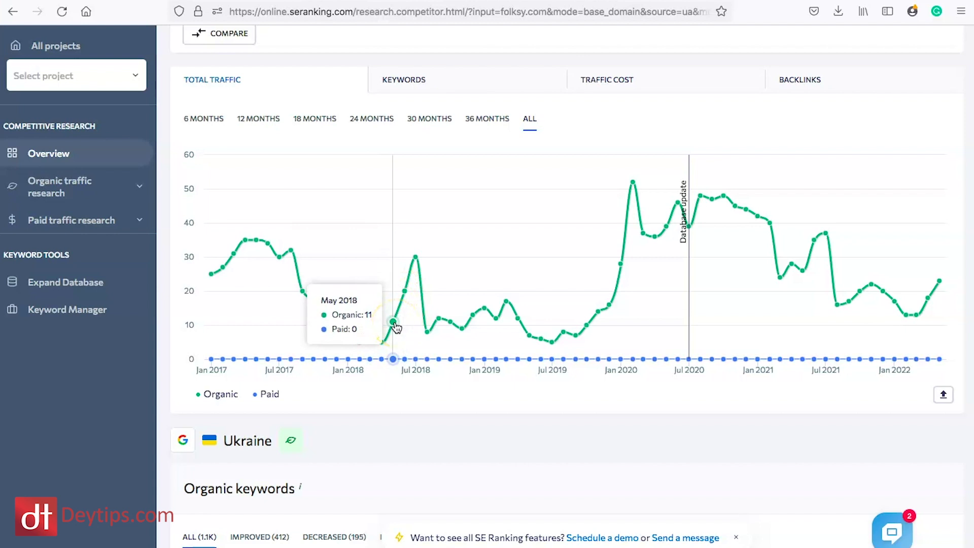
Switch the history chart through keyword count and traffic cost to backlinks
left_click(503, 84)
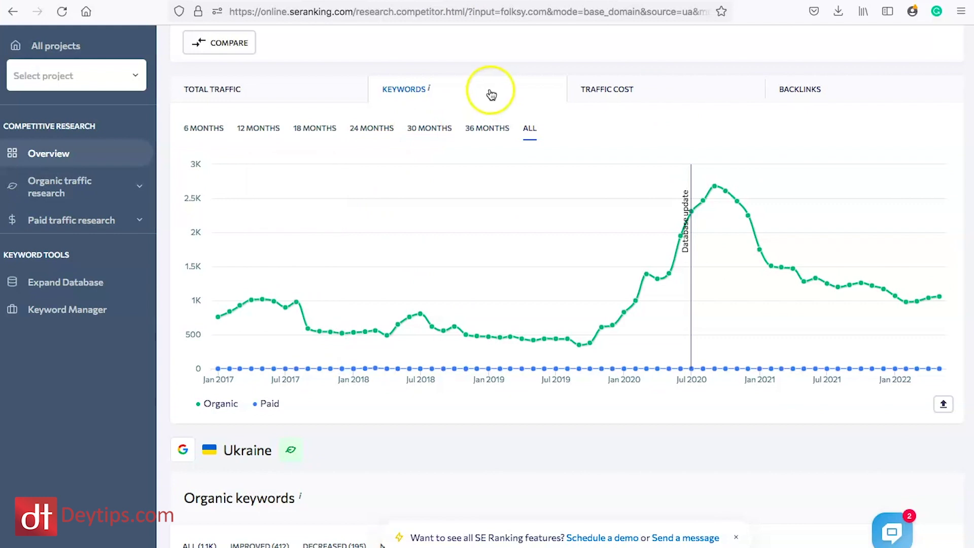
mouse_move(429, 91)
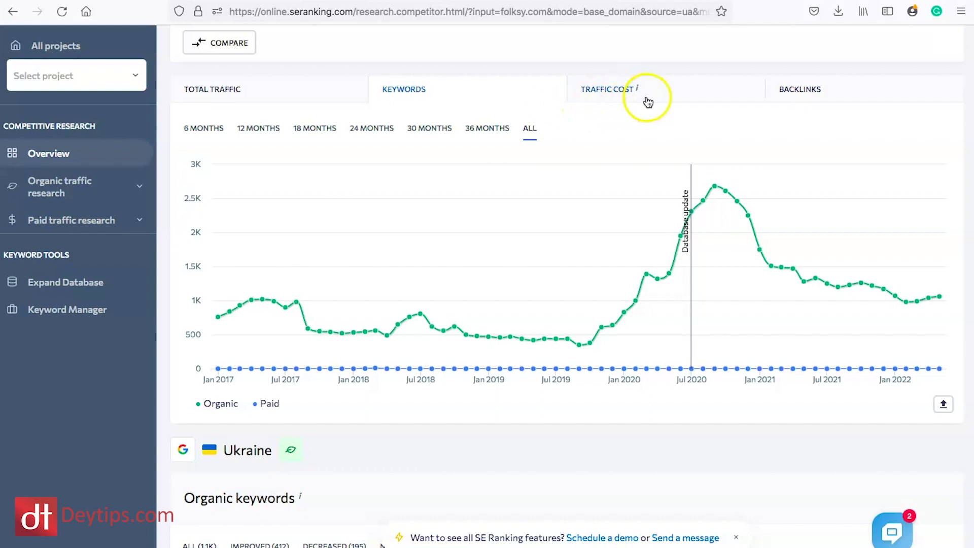
left_click(668, 91)
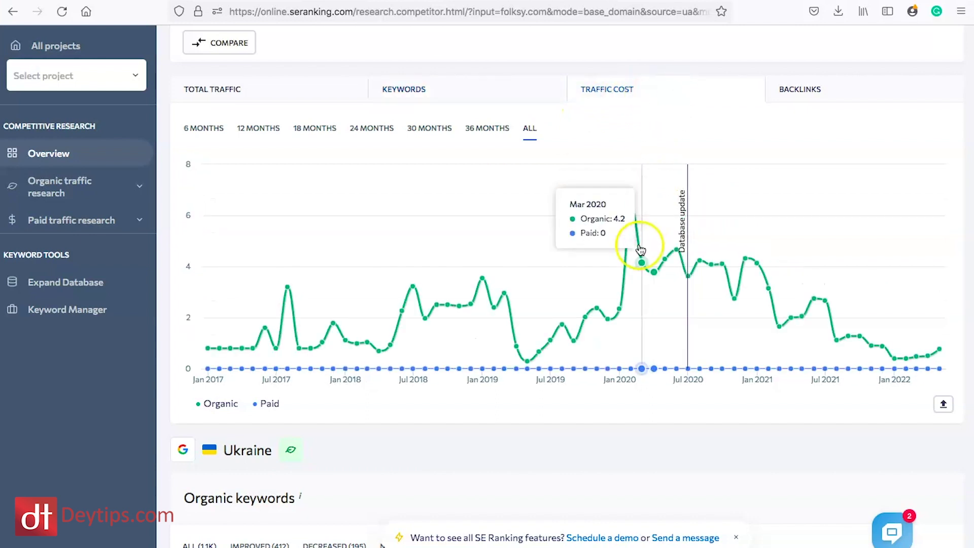
mouse_move(629, 209)
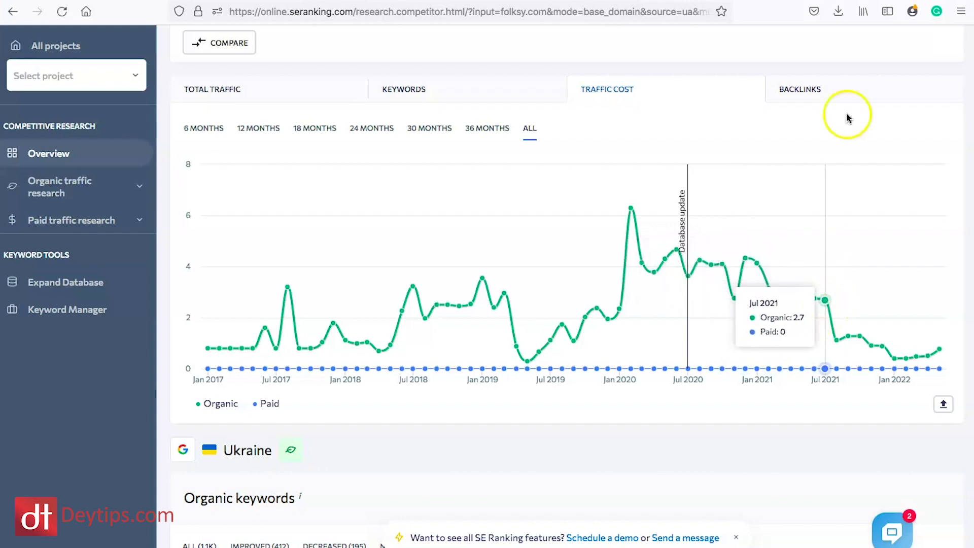
left_click(835, 95)
mouse_move(369, 235)
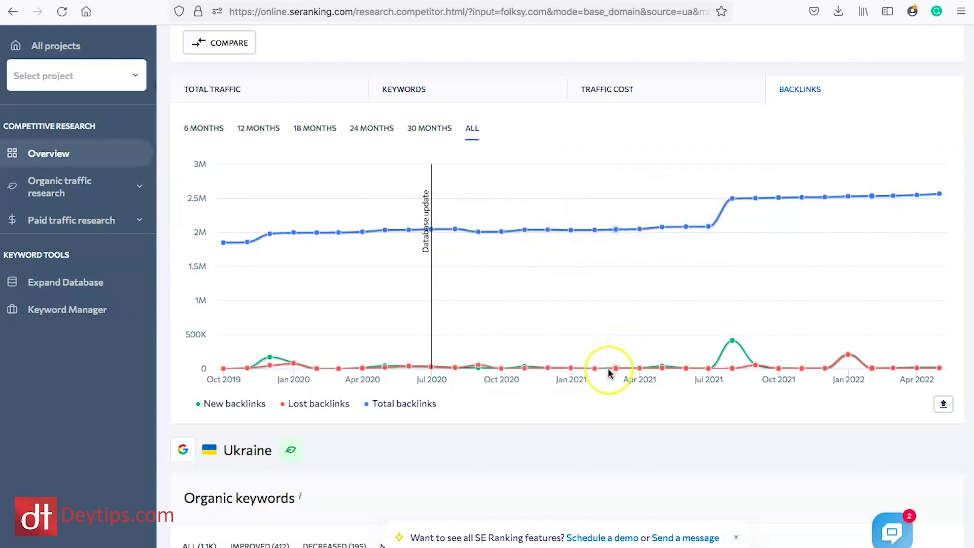
Scroll to the Organic keywords table of 1.1K terms, led by handmade crafts online at position 1
scroll(609, 371, "down", 3)
scroll(609, 373, "down", 5)
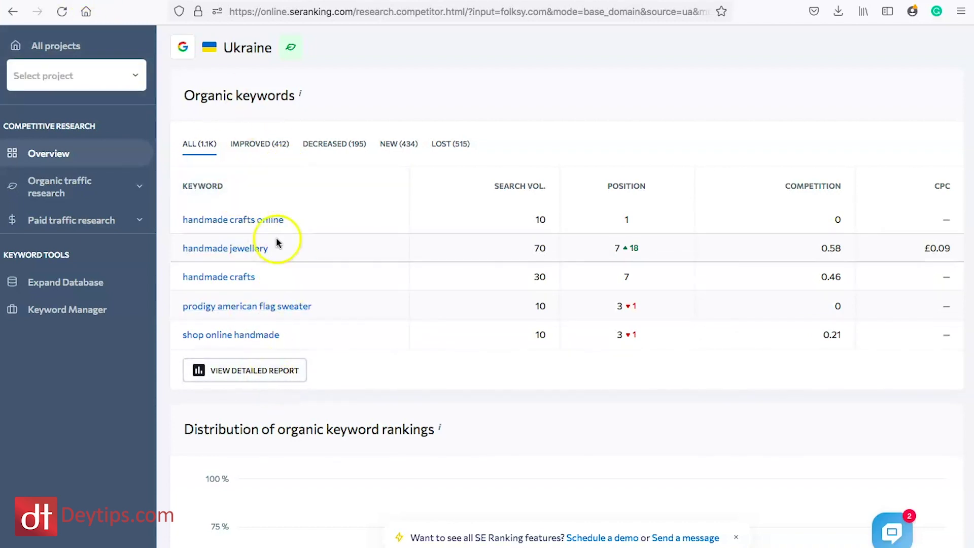
scroll(376, 244, "up", 7)
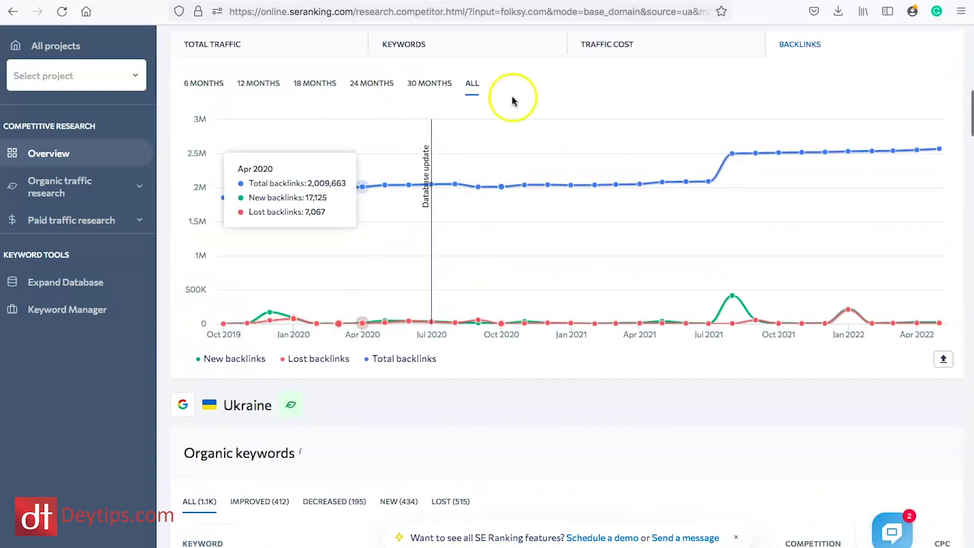
scroll(523, 231, "down", 8)
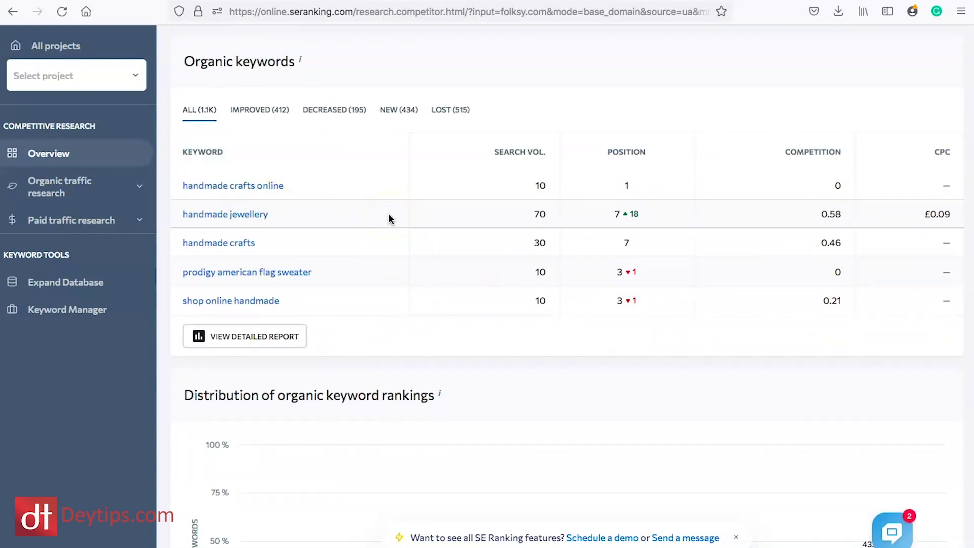
Filter Organic keywords to improved rankings, review them, then switch to the 195 decreased keywords
left_click(235, 94)
left_click(271, 112)
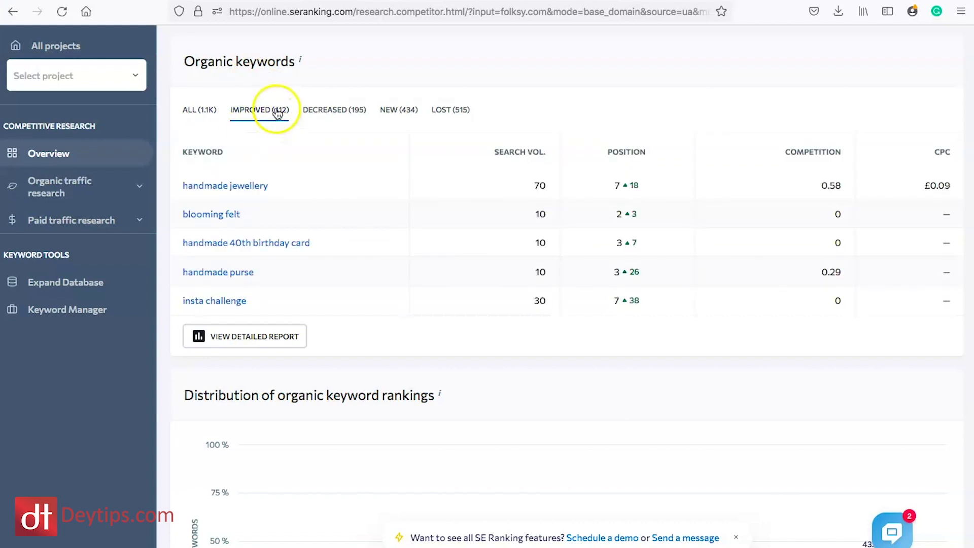
mouse_move(231, 157)
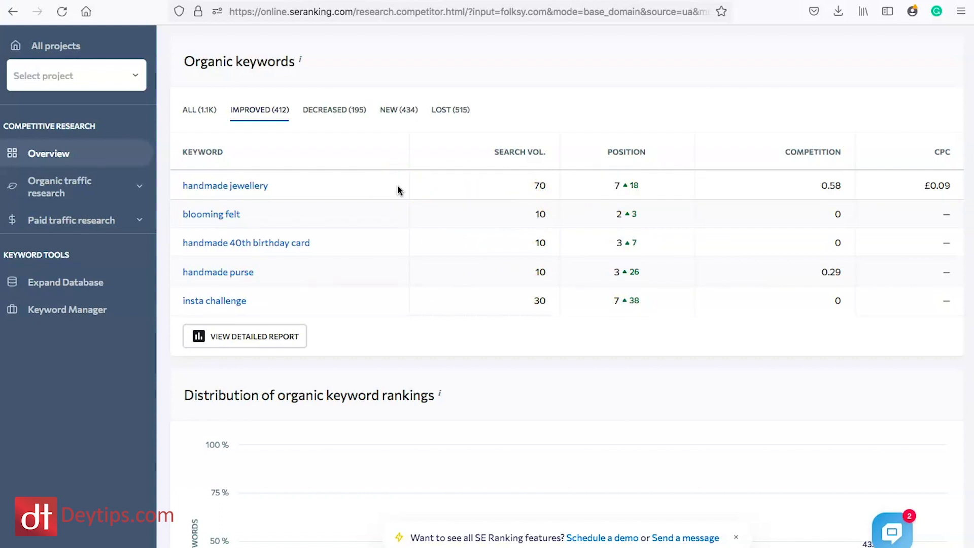
left_click(220, 186)
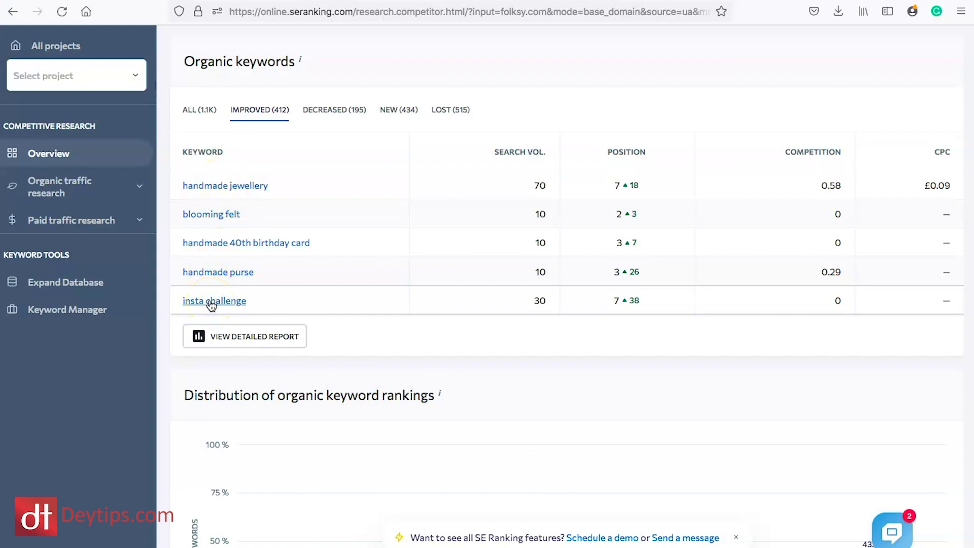
scroll(212, 305, "up", 1)
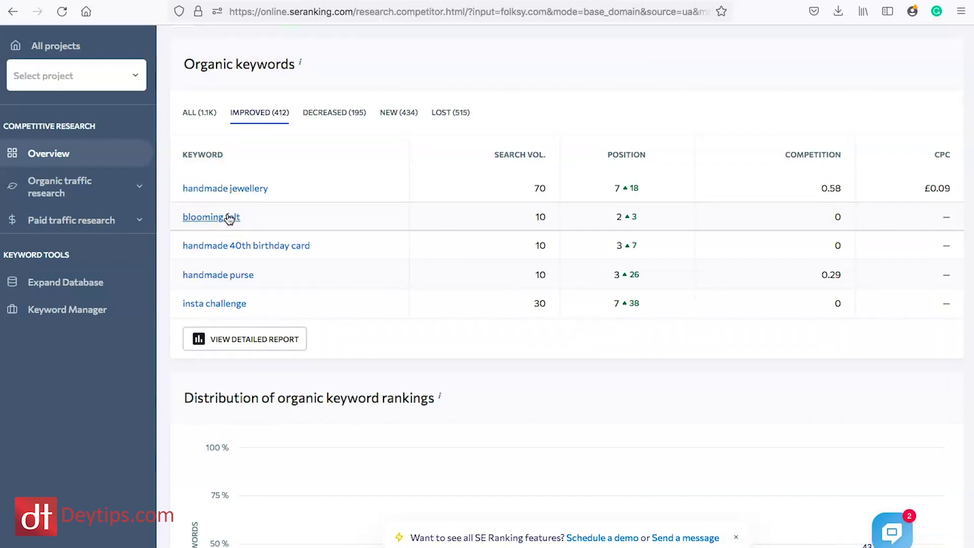
left_click(322, 117)
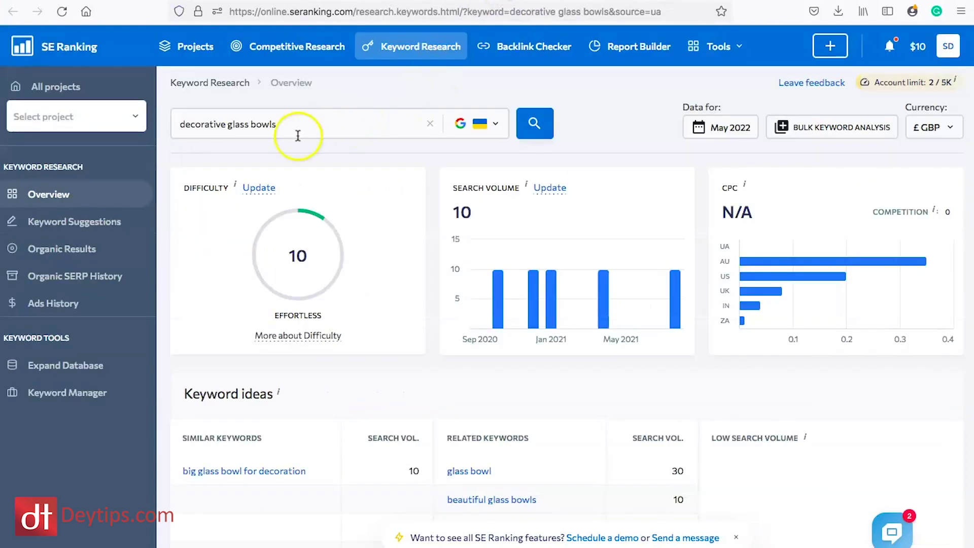
Open the 'decorative glass bowls' overview and scroll through keyword ideas, organic results and ranking dynamics
left_click(239, 124)
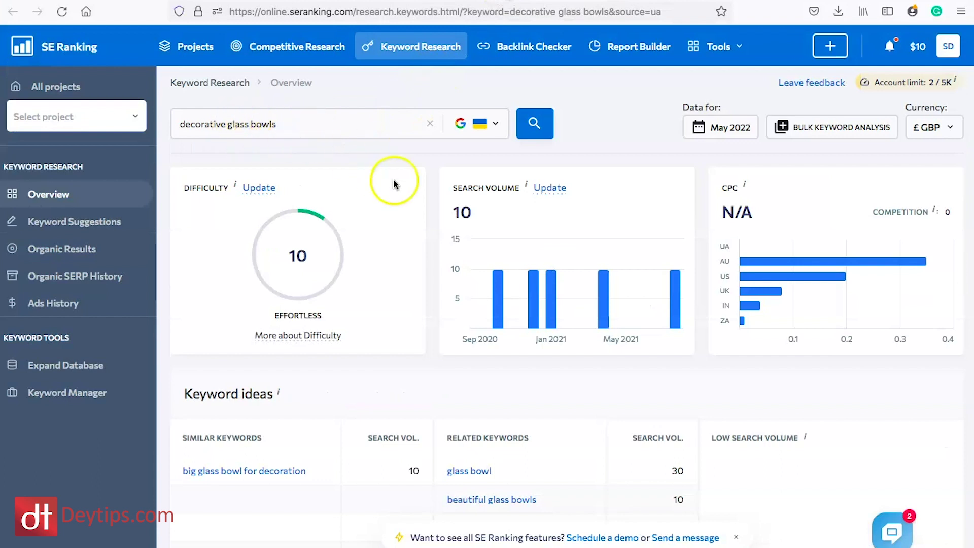
scroll(435, 272, "down", 2)
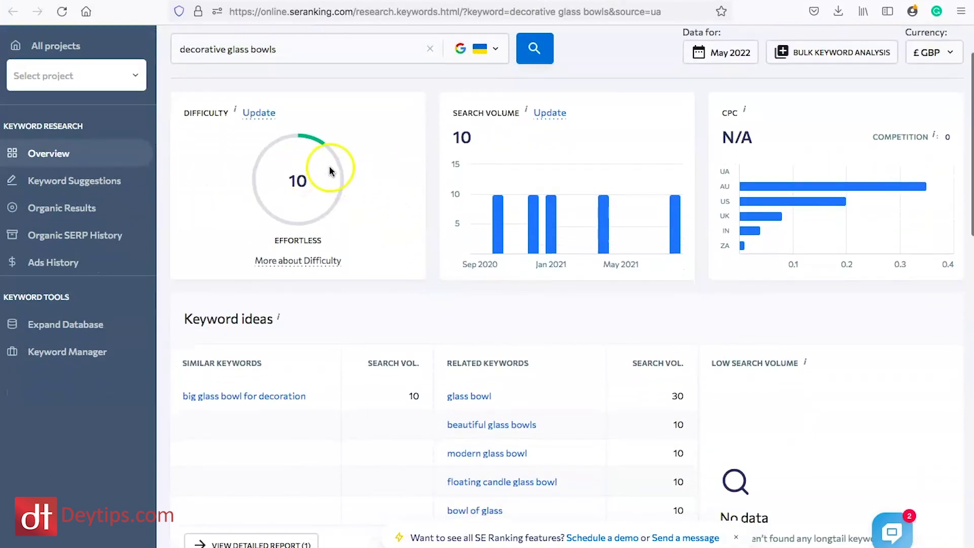
scroll(577, 251, "down", 5)
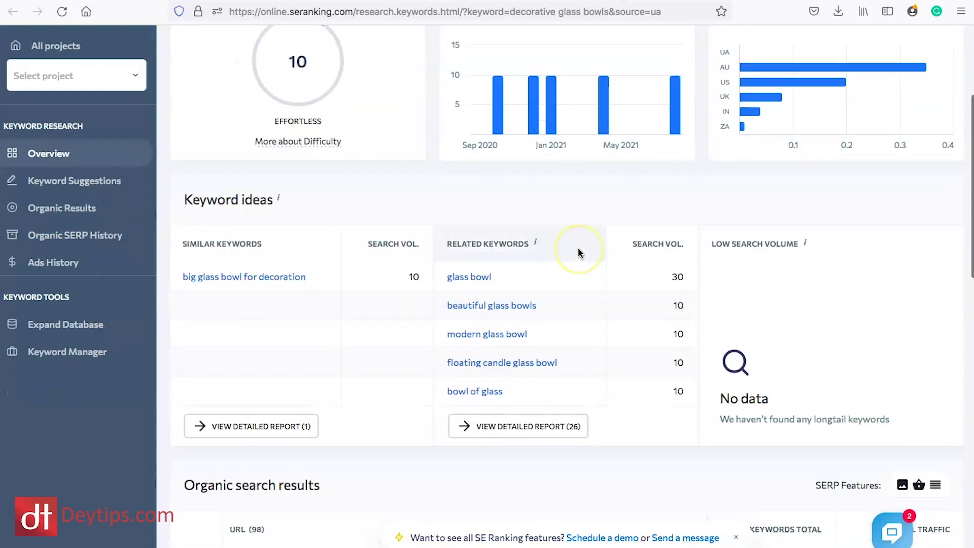
scroll(578, 252, "down", 4)
scroll(579, 251, "up", 4)
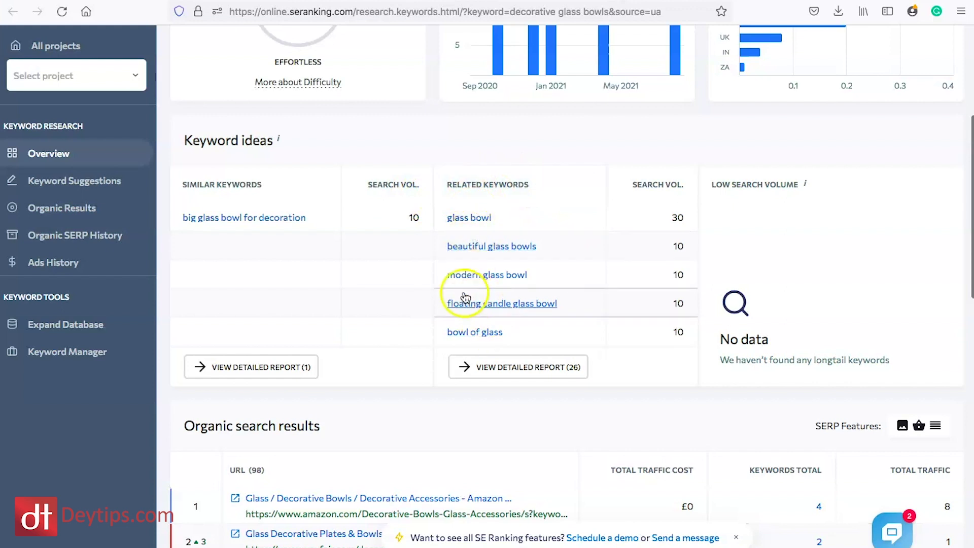
scroll(380, 262, "down", 2)
scroll(380, 262, "down", 5)
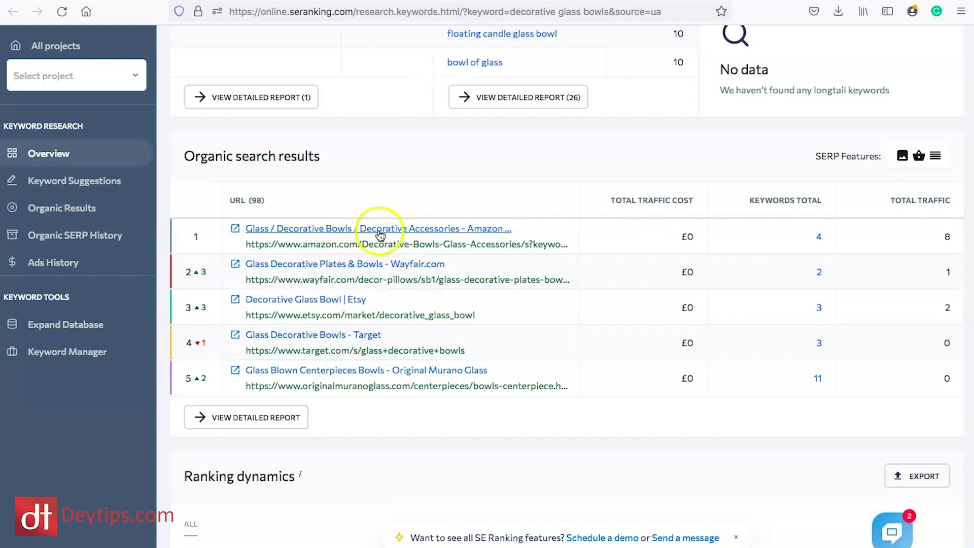
scroll(364, 359, "down", 4)
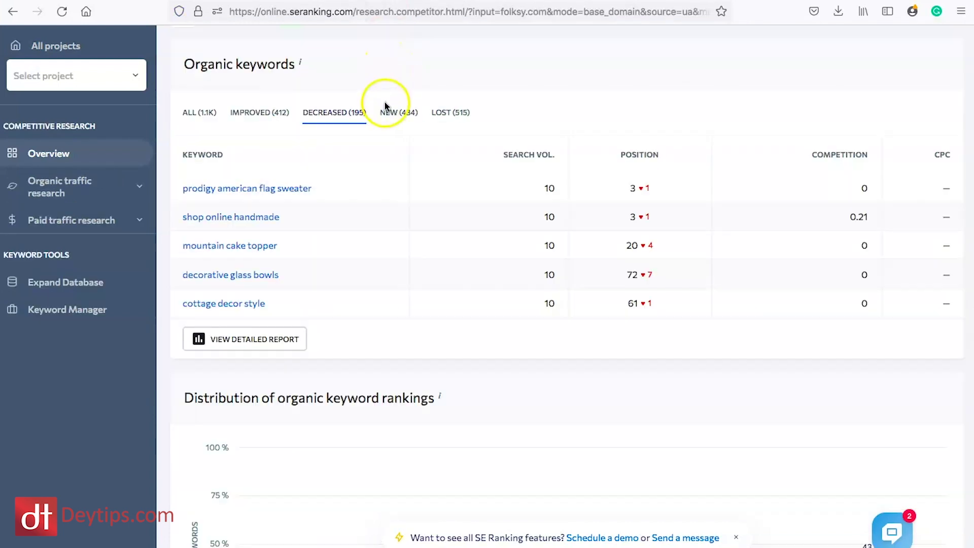
Review folksy.com's new and lost keywords, then scroll down to its 405 organic competitors
left_click(395, 112)
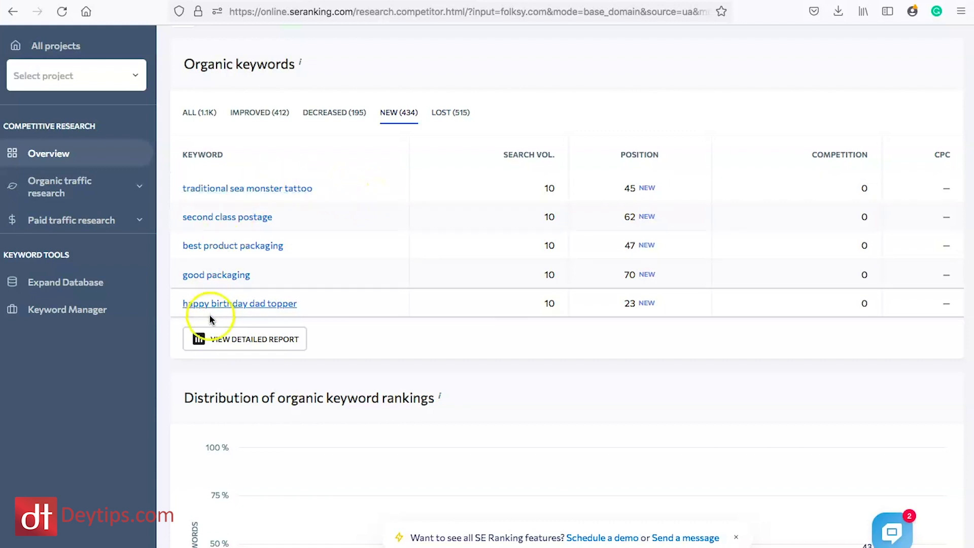
left_click(453, 114)
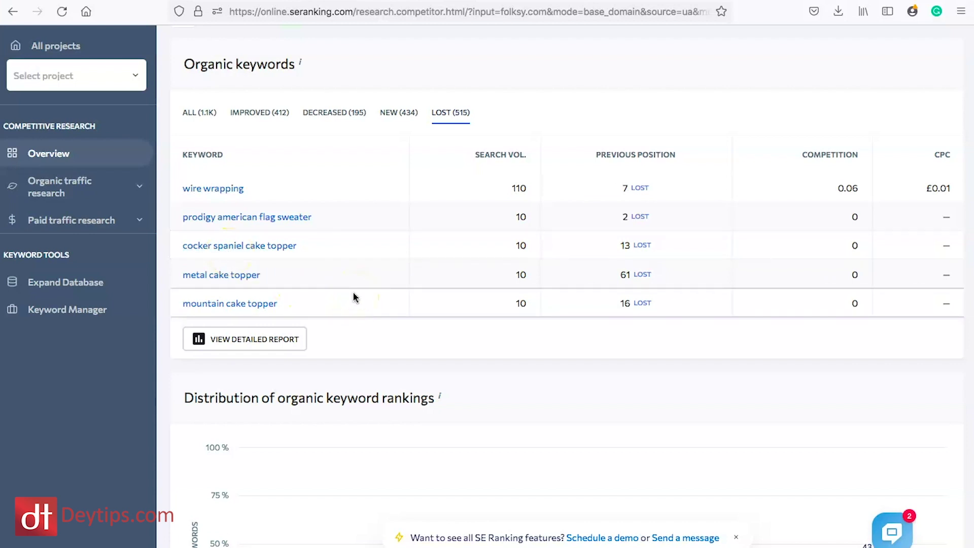
scroll(402, 337, "down", 10)
scroll(412, 333, "down", 5)
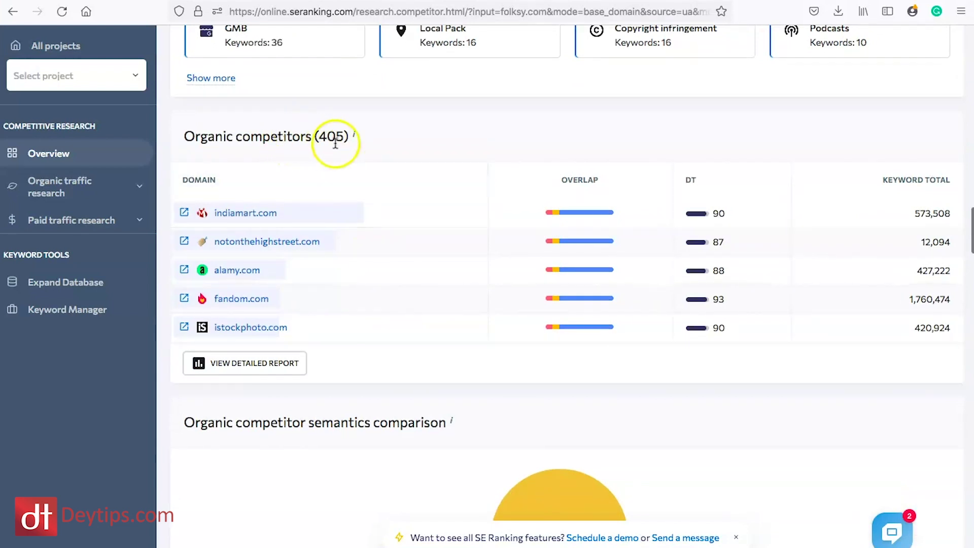
Scroll past the semantics comparison chart to the 722 top organic pages, led by the homepage
scroll(390, 193, "down", 1)
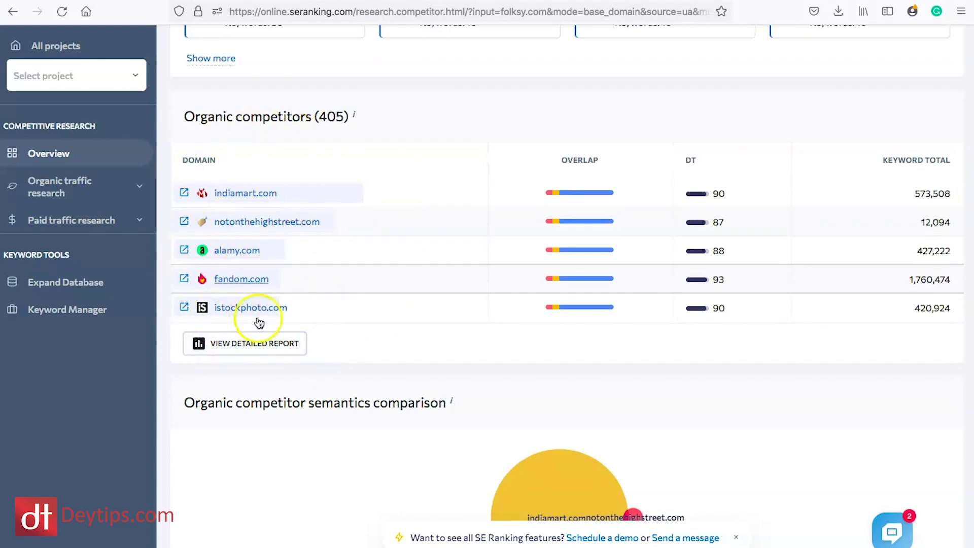
scroll(390, 264, "down", 5)
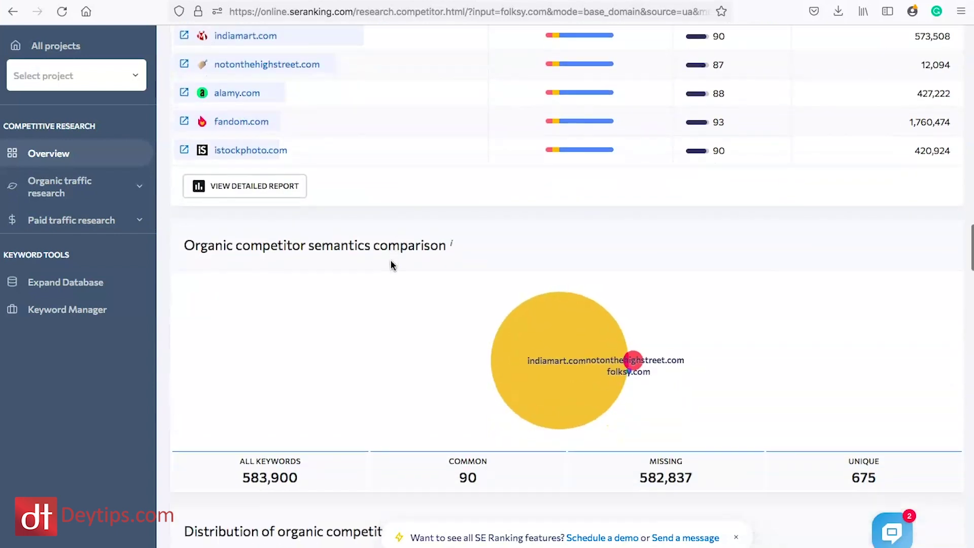
scroll(391, 265, "down", 10)
left_click(453, 64)
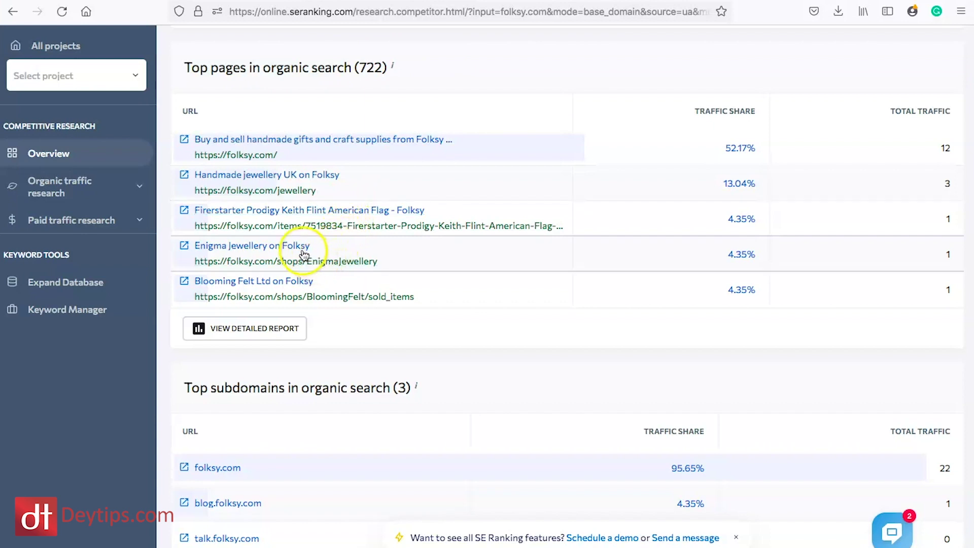
Review folksy.com's top subdomains and empty paid keywords, then load alamy.com's UK competitor overview
scroll(278, 289, "down", 1)
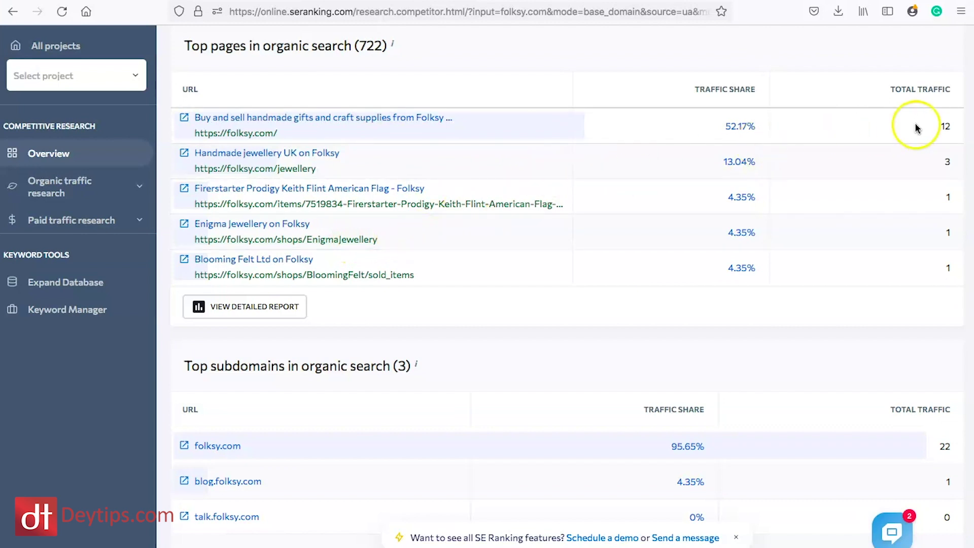
scroll(552, 261, "down", 3)
scroll(552, 261, "down", 4)
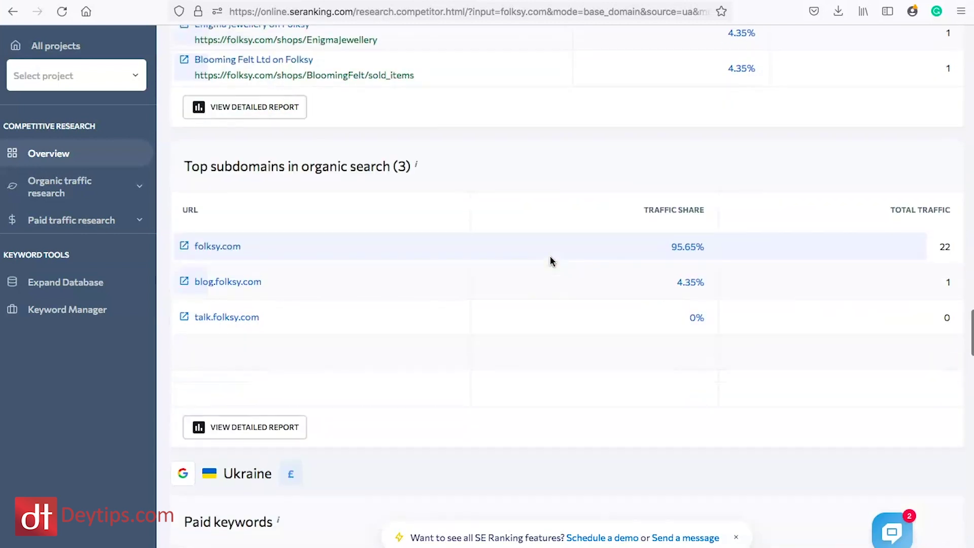
scroll(552, 261, "down", 10)
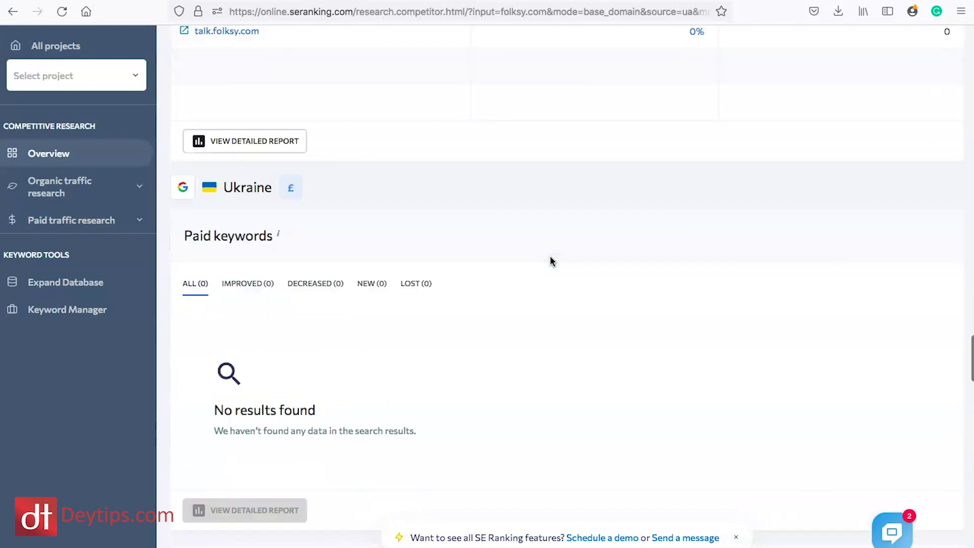
left_click(253, 120)
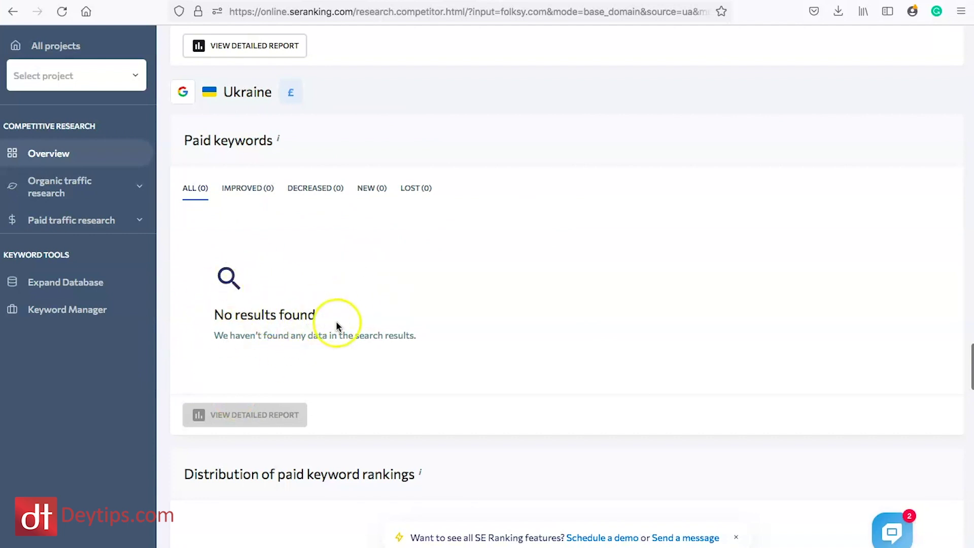
scroll(337, 325, "down", 1)
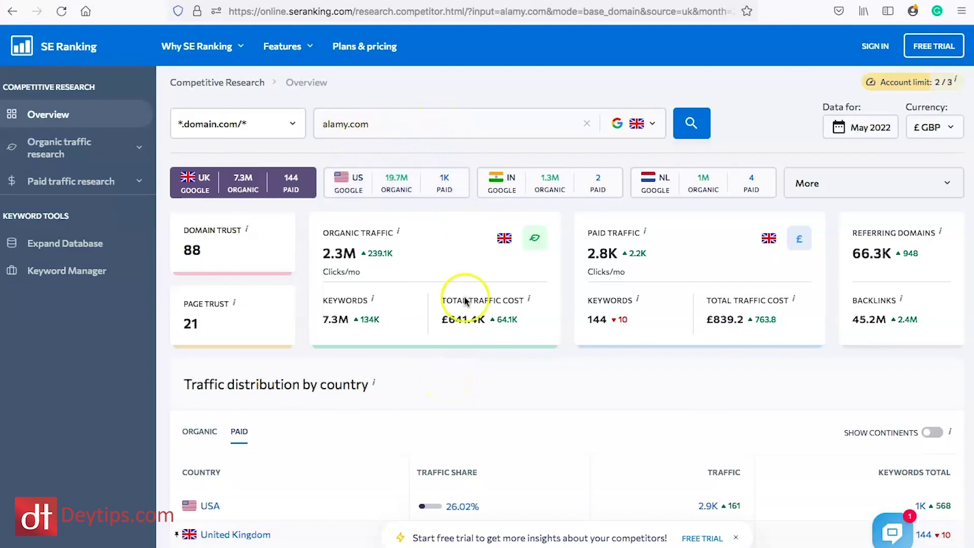
Scroll through alamy.com's Total Traffic chart and its organic keyword rankings distribution
scroll(465, 301, "down", 12)
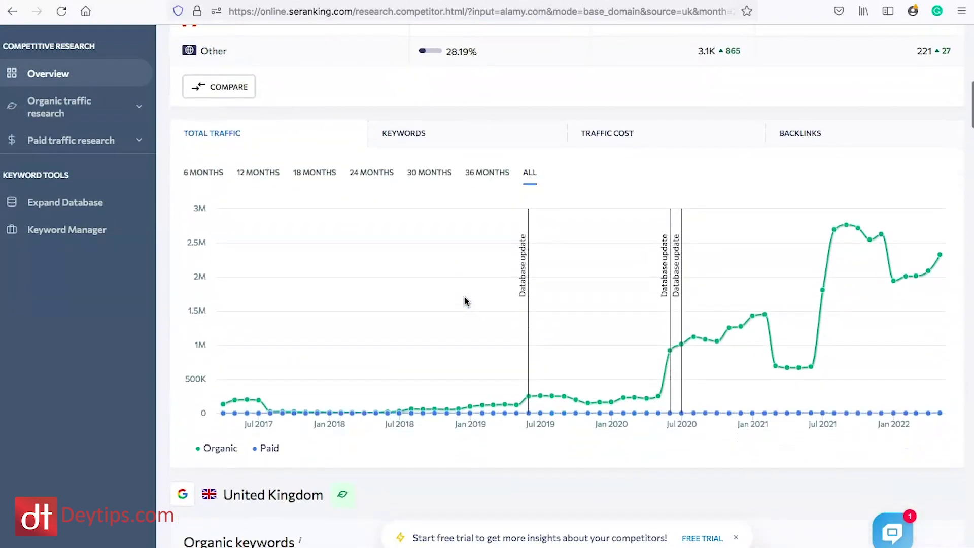
scroll(465, 301, "down", 10)
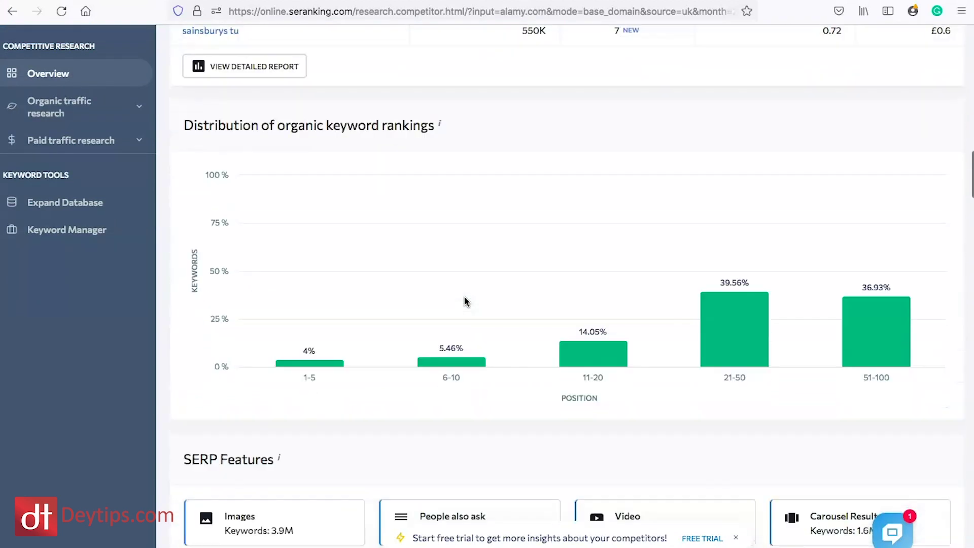
scroll(465, 301, "up", 7)
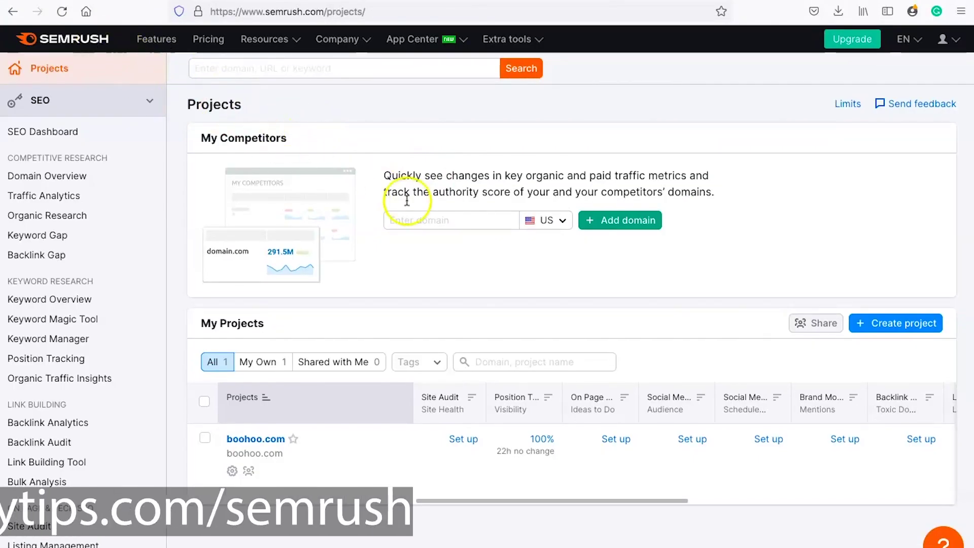
Add alamy.com as a tracked competitor with United Kingdom as its country
left_click(429, 220)
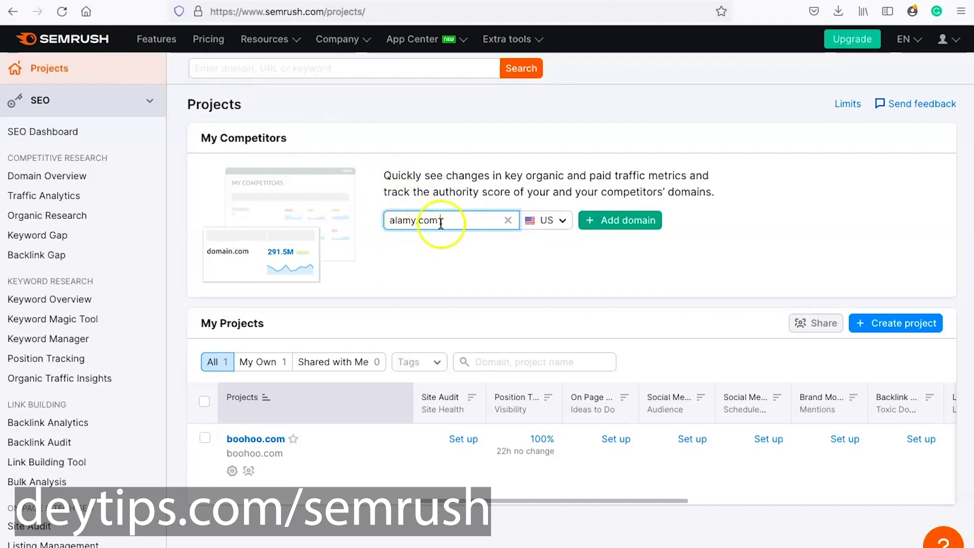
left_click(561, 219)
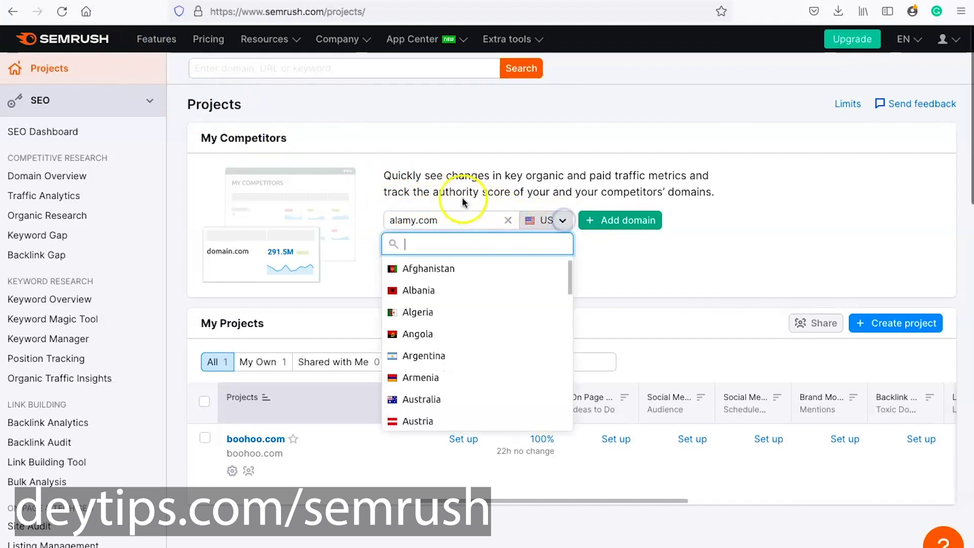
left_click(435, 234)
type("uni")
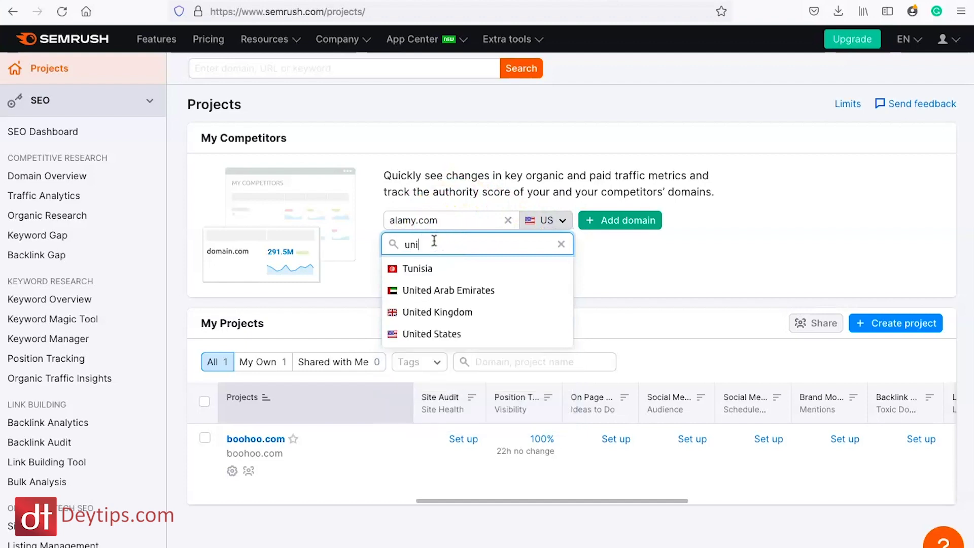
type("ted kingdom")
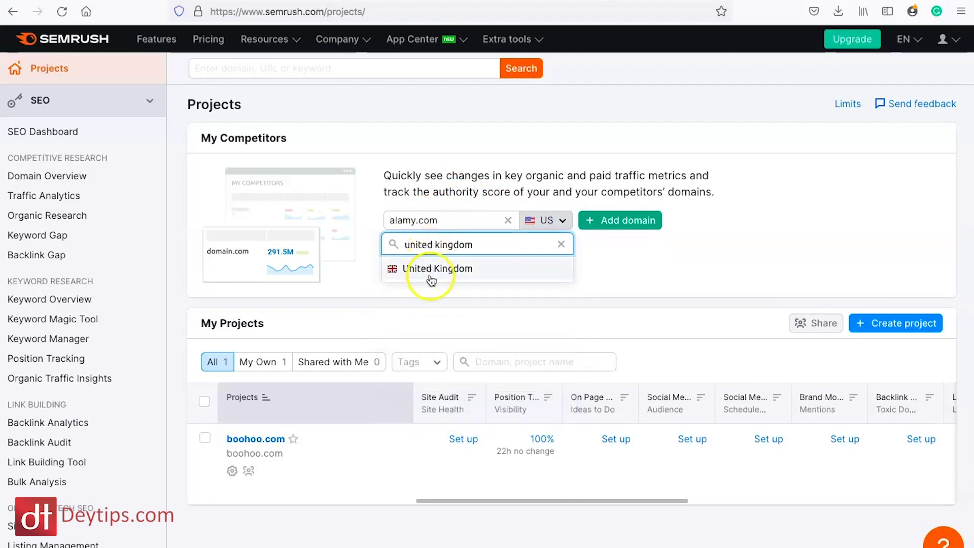
left_click(429, 274)
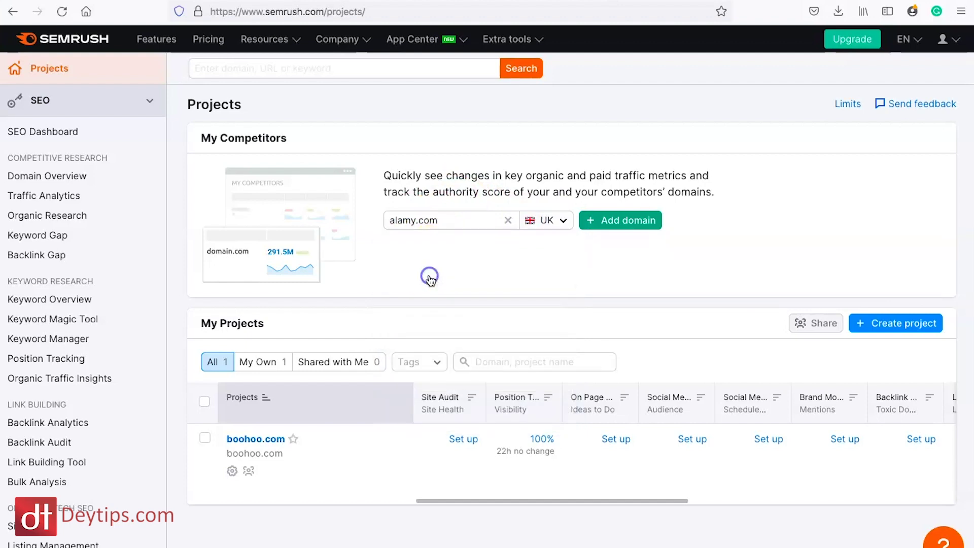
left_click(615, 219)
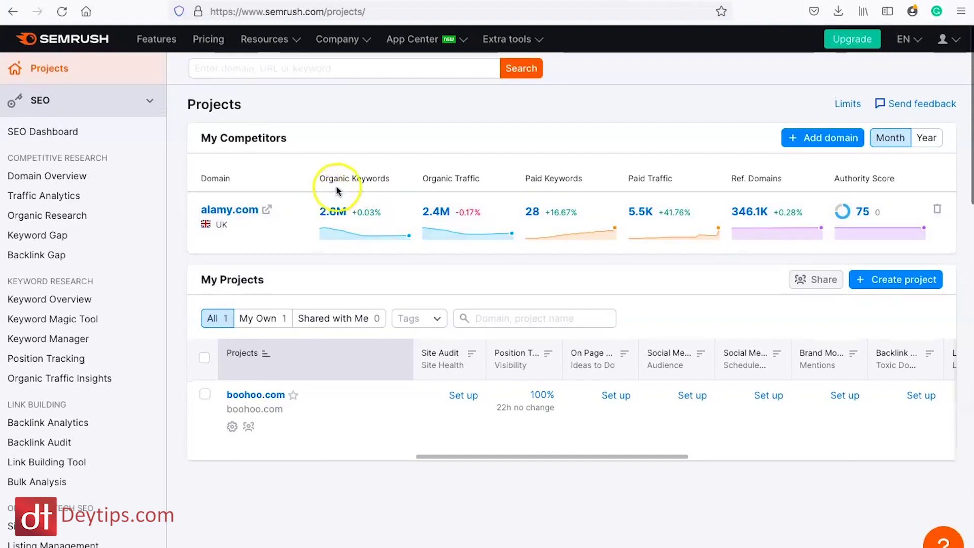
mouse_move(348, 181)
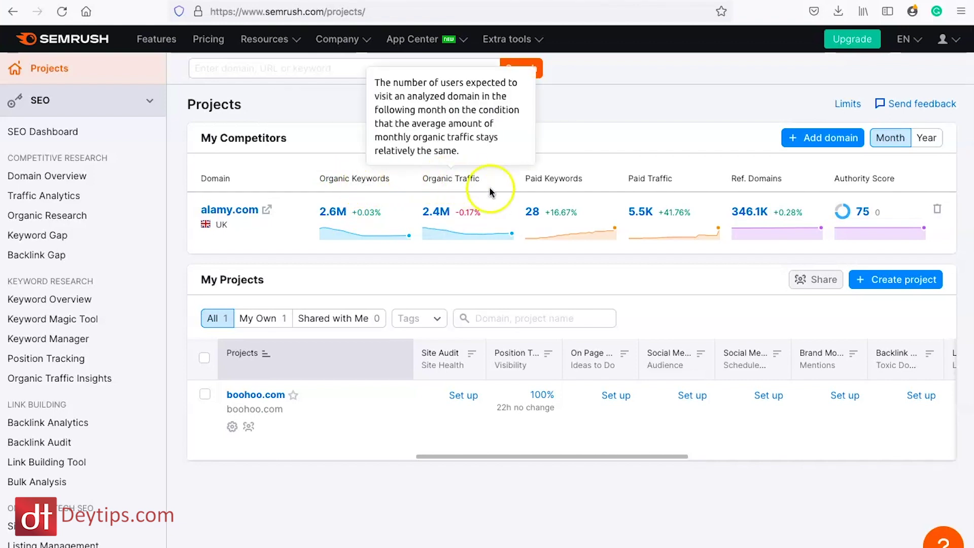
mouse_move(552, 181)
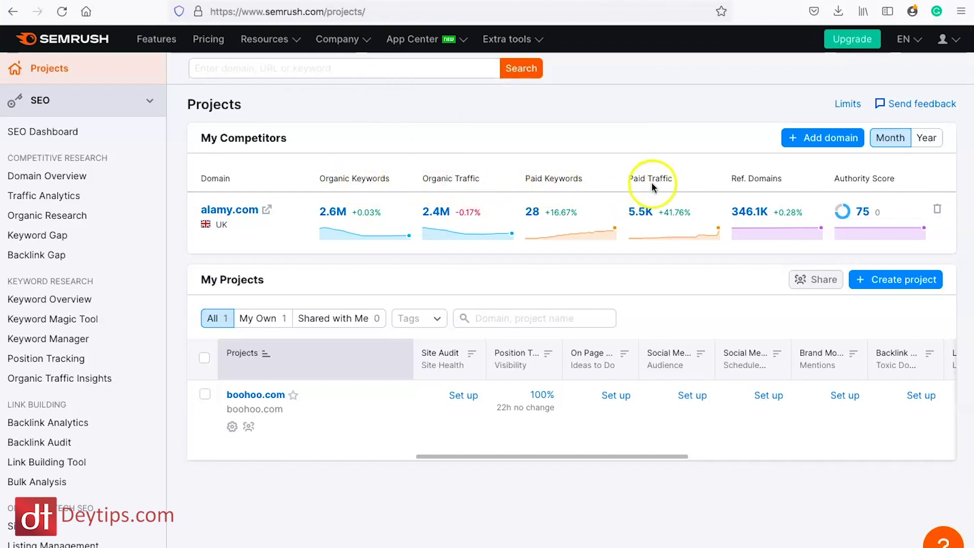
mouse_move(871, 182)
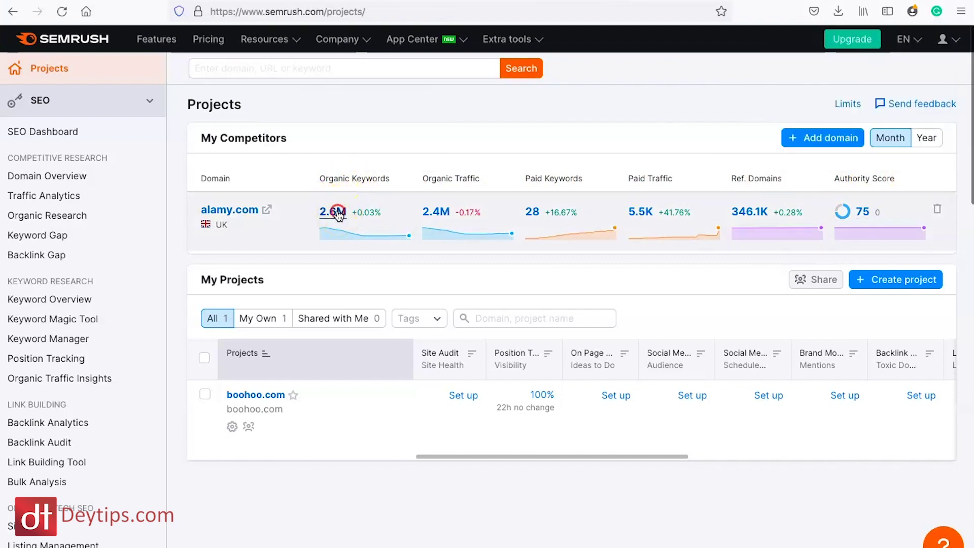
right_click(338, 211)
Open alamy.com's 2.6M organic keywords Positions report in a new tab and scroll down it
left_click(366, 217)
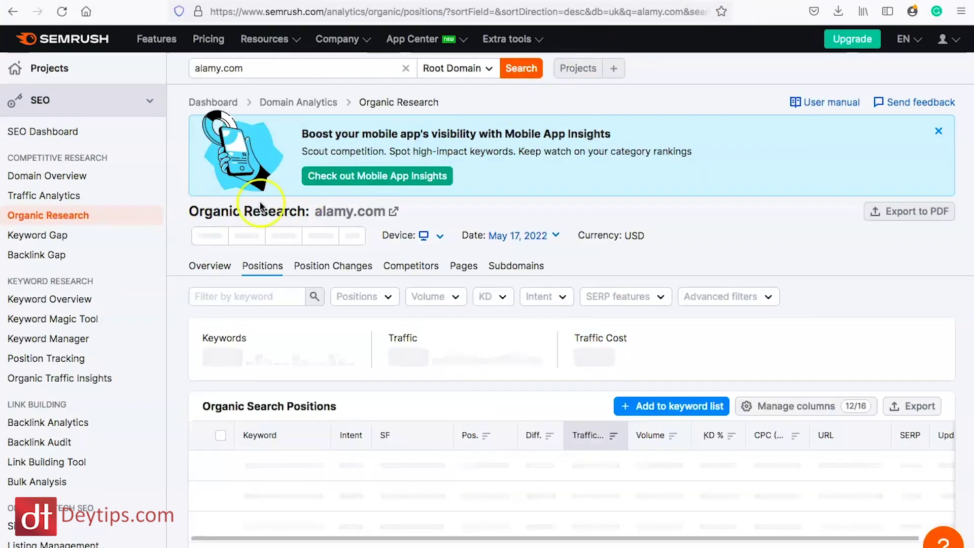
scroll(438, 224, "down", 2)
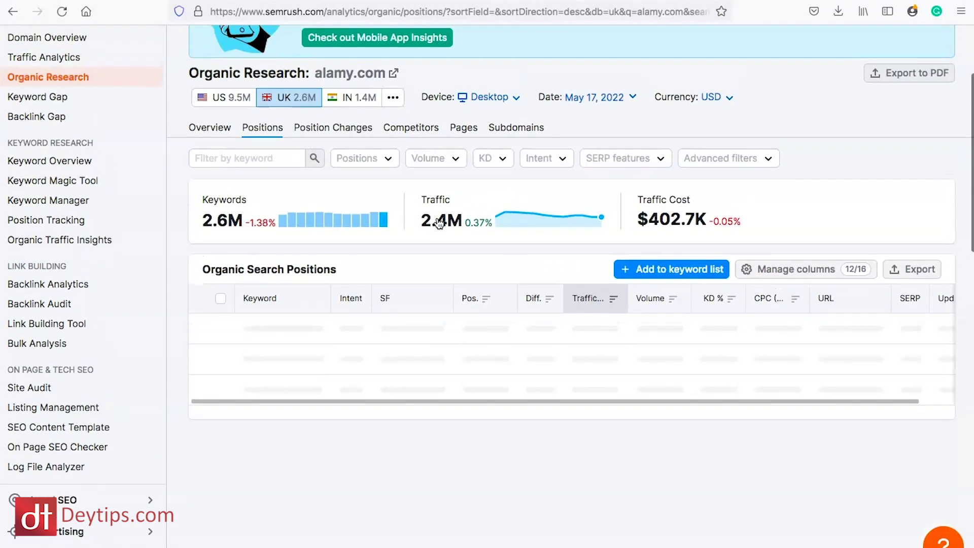
scroll(283, 339, "down", 1)
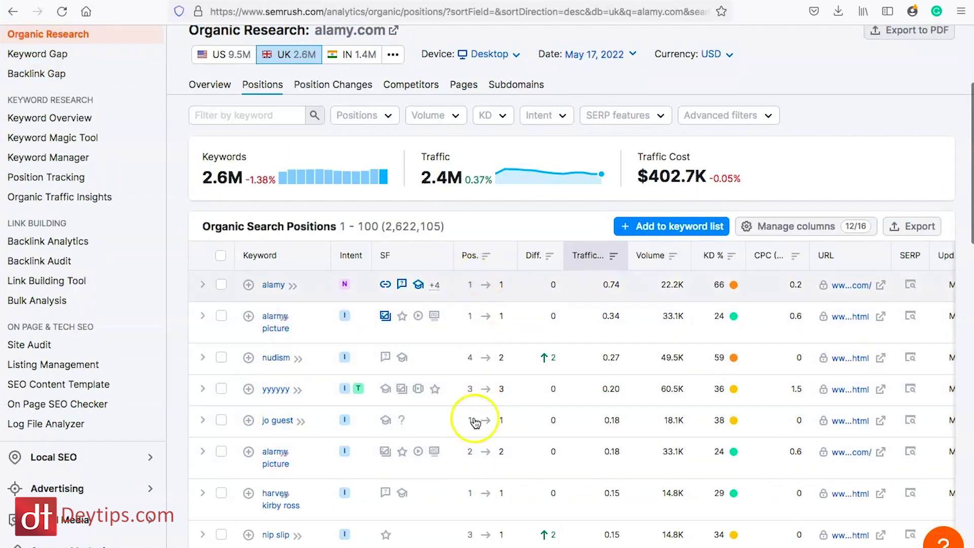
scroll(479, 451, "down", 1)
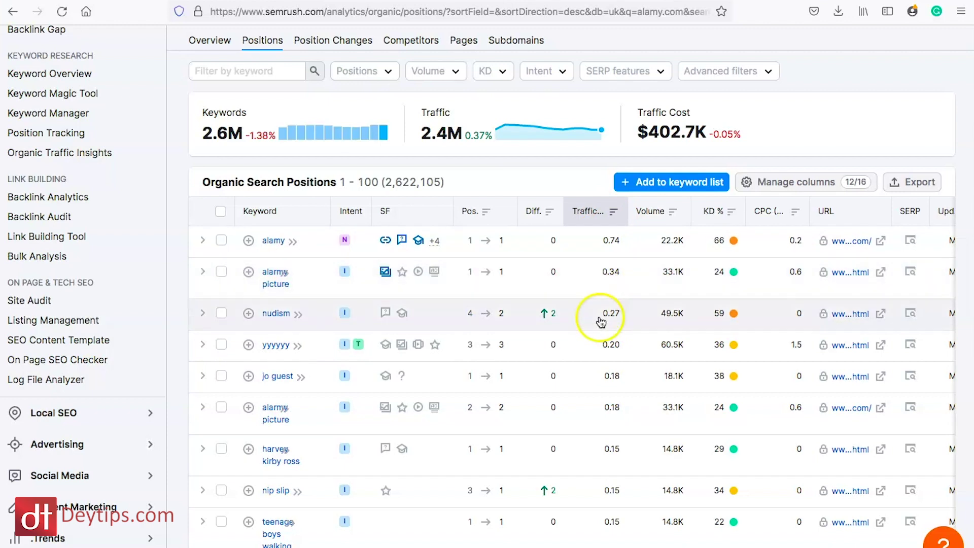
mouse_move(681, 246)
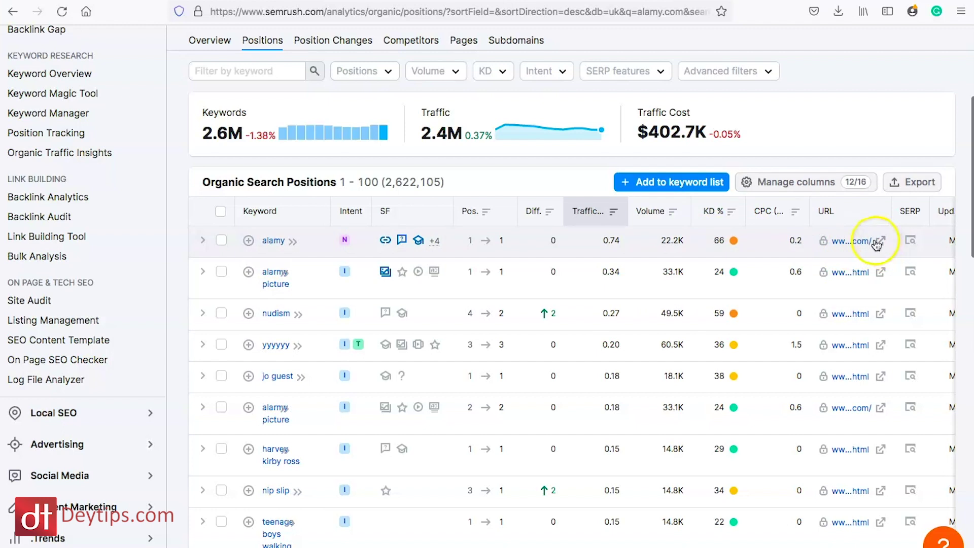
Browse the Positions table's columns and rows, where 'alamy' ranks first
scroll(883, 246, "right", 2)
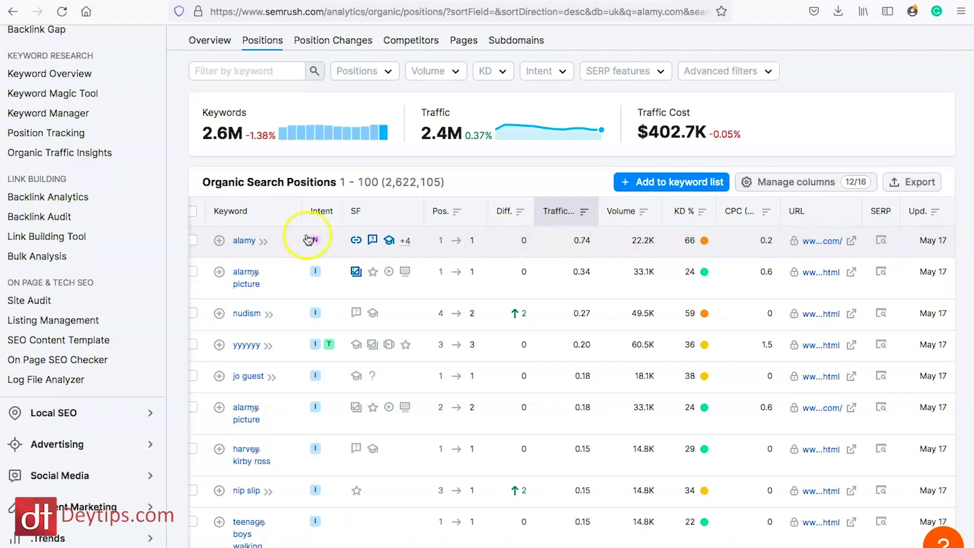
scroll(599, 247, "left", 2)
scroll(600, 248, "right", 1)
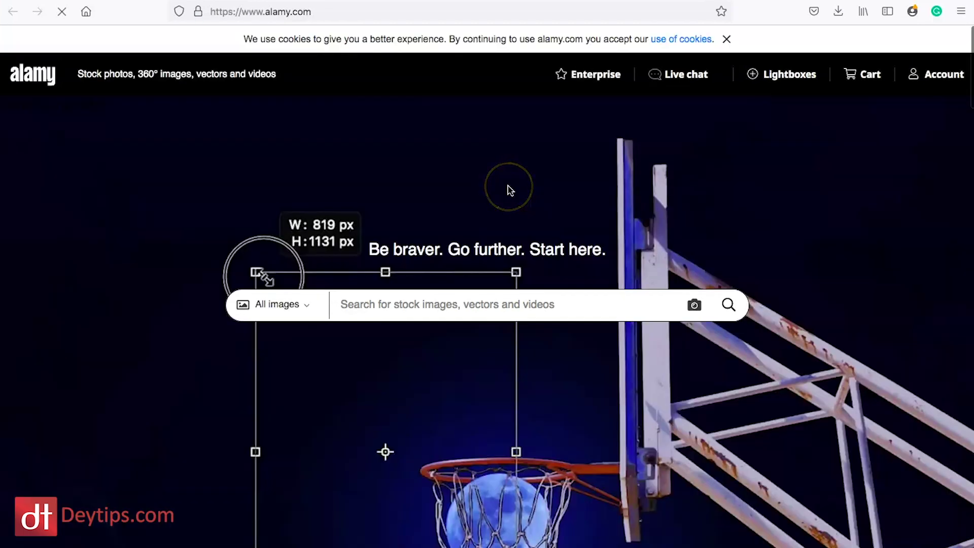
scroll(509, 189, "down", 10)
scroll(538, 306, "up", 12)
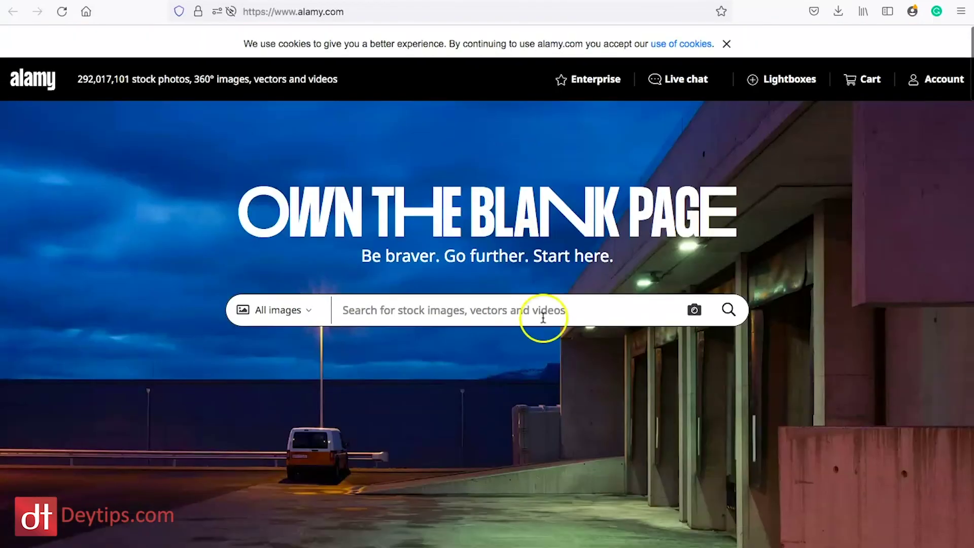
scroll(541, 318, "down", 10)
scroll(543, 318, "down", 8)
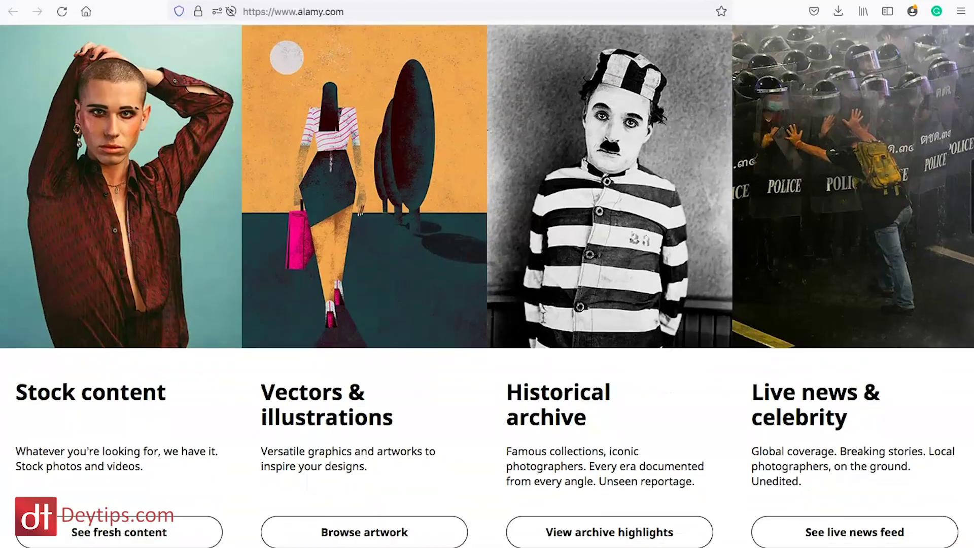
scroll(543, 318, "up", 4)
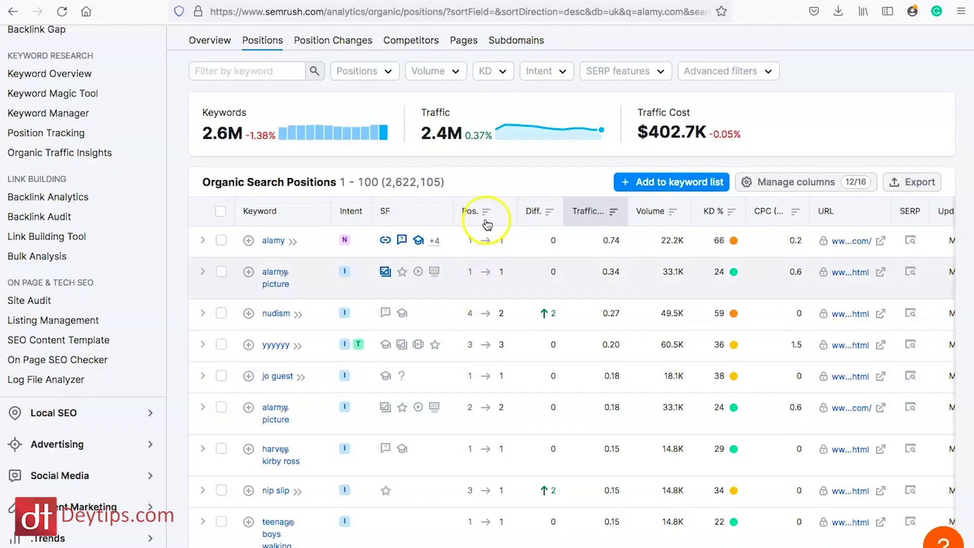
scroll(606, 122, "up", 5)
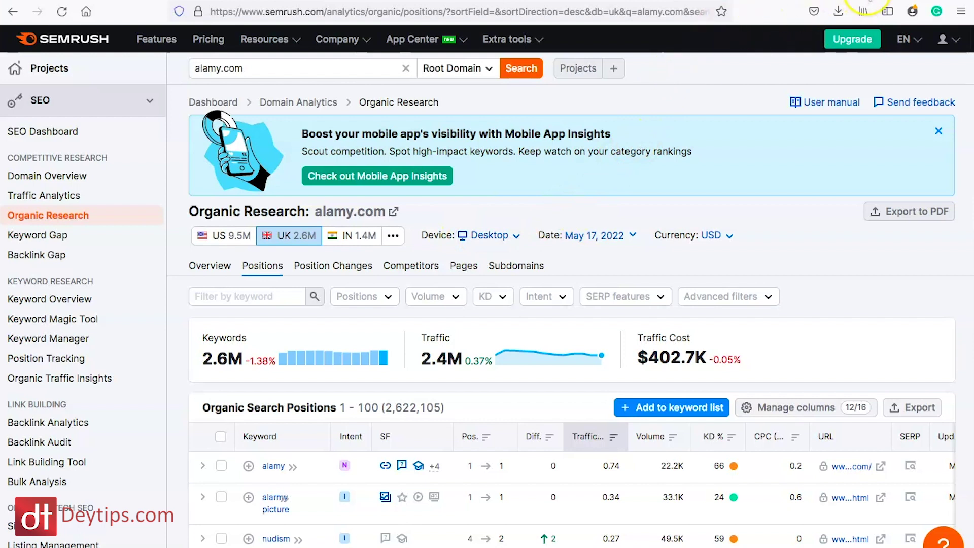
Run Moz's competitive analysis on folksy.com and review Domain Authority 79, Top Competitors and Keyword Opportunities
left_click(867, 1)
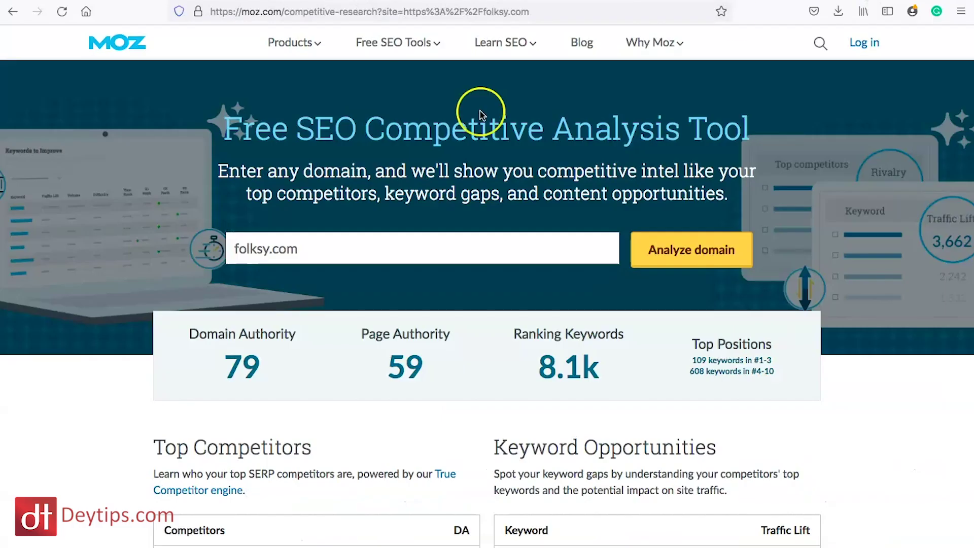
left_click(315, 261)
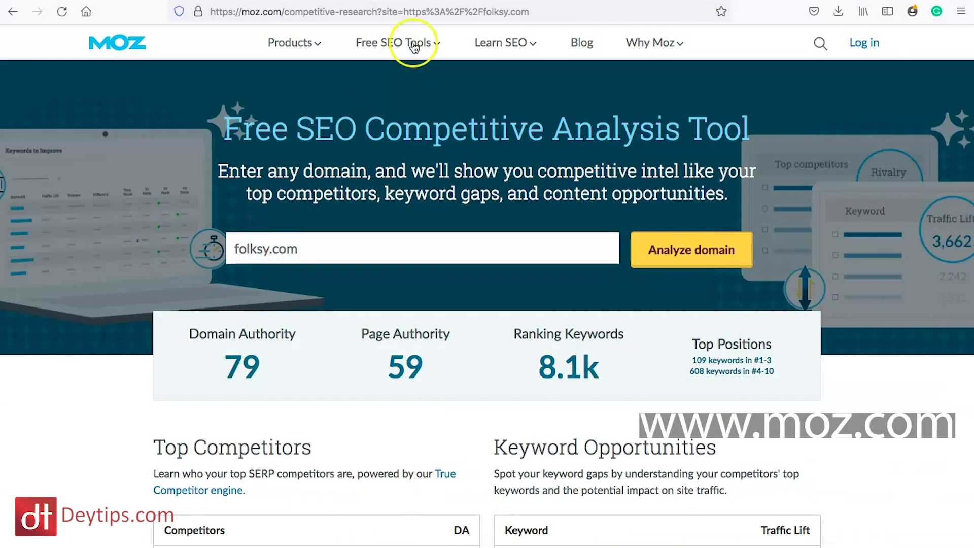
left_click(436, 45)
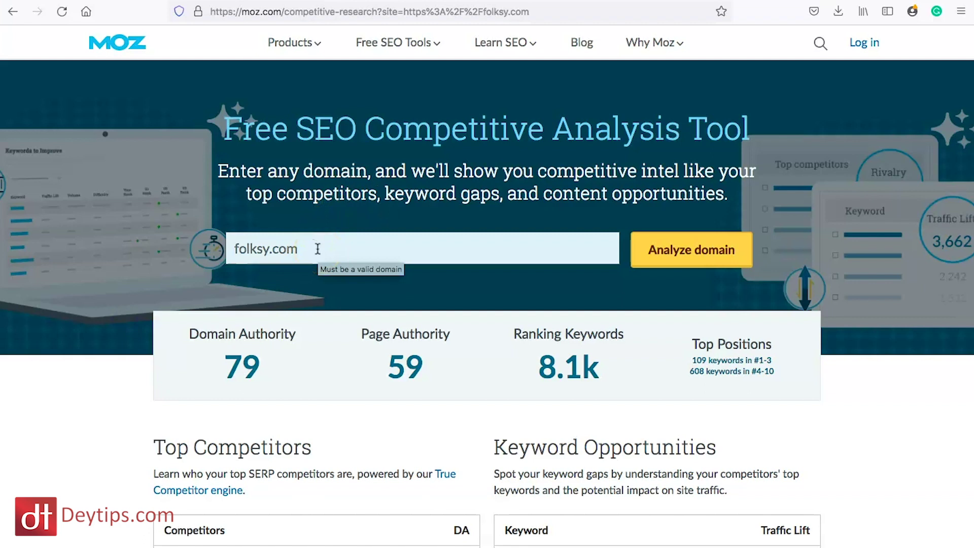
triple_click(305, 249)
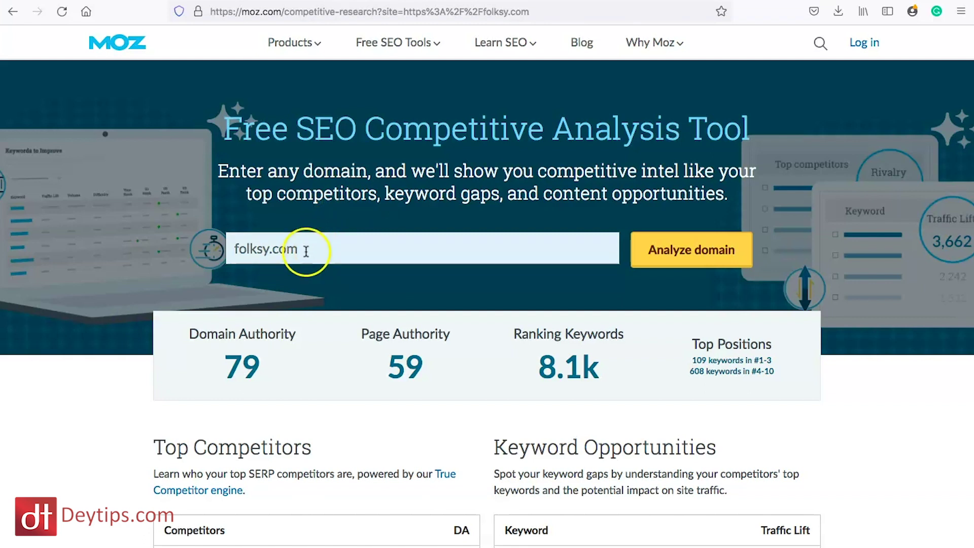
left_click(314, 250)
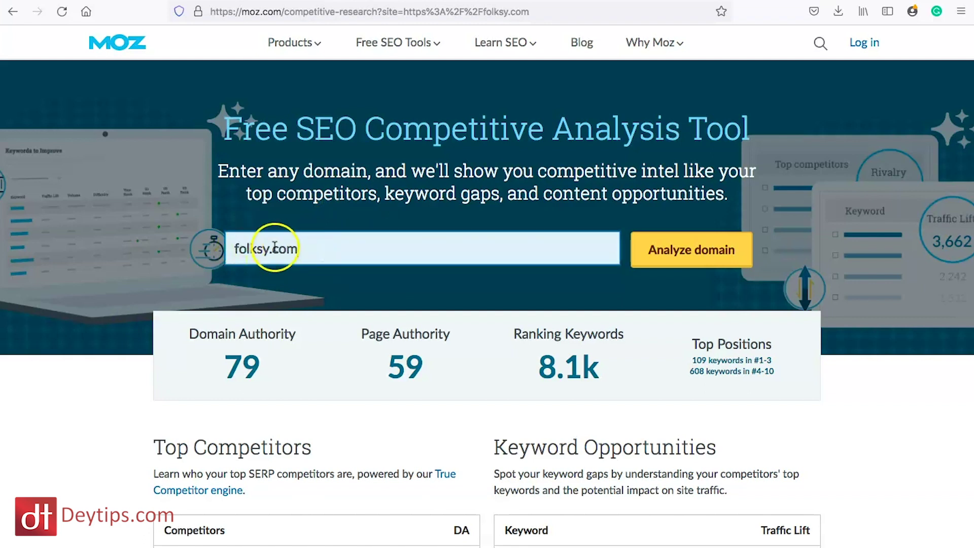
left_click(667, 238)
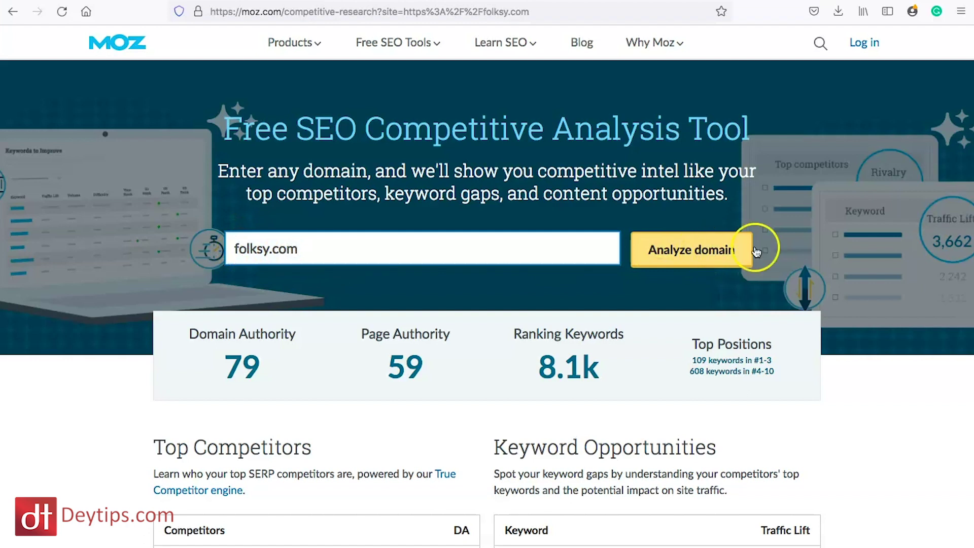
scroll(833, 240, "down", 5)
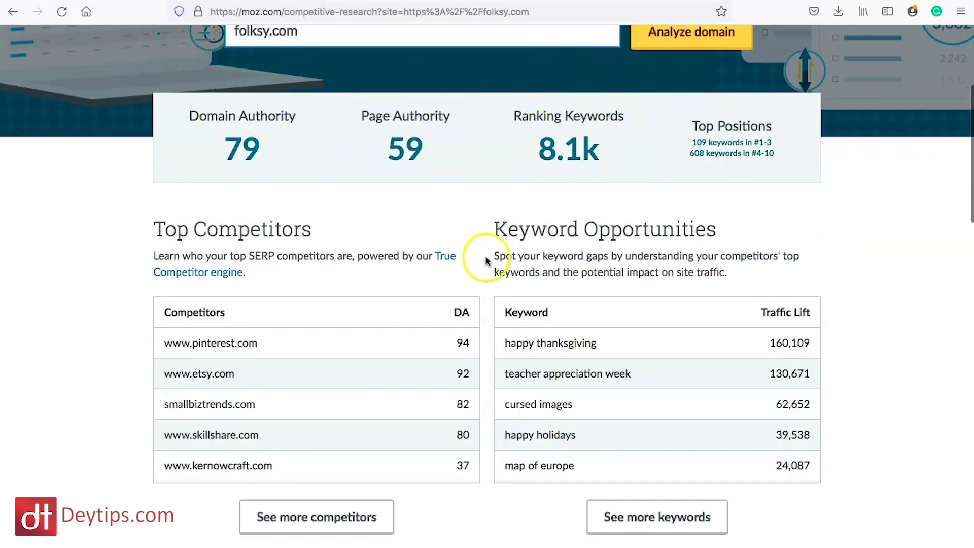
scroll(485, 261, "down", 2)
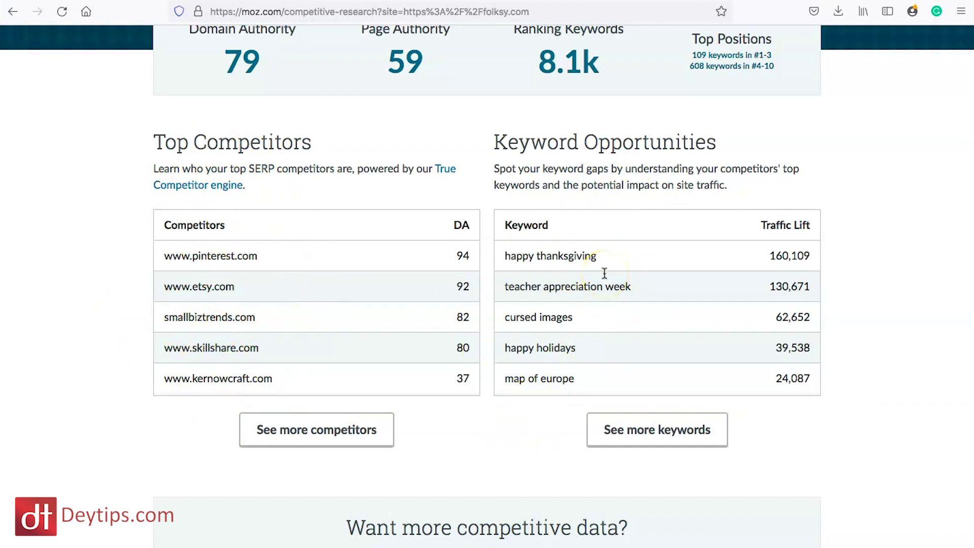
scroll(567, 216, "up", 5)
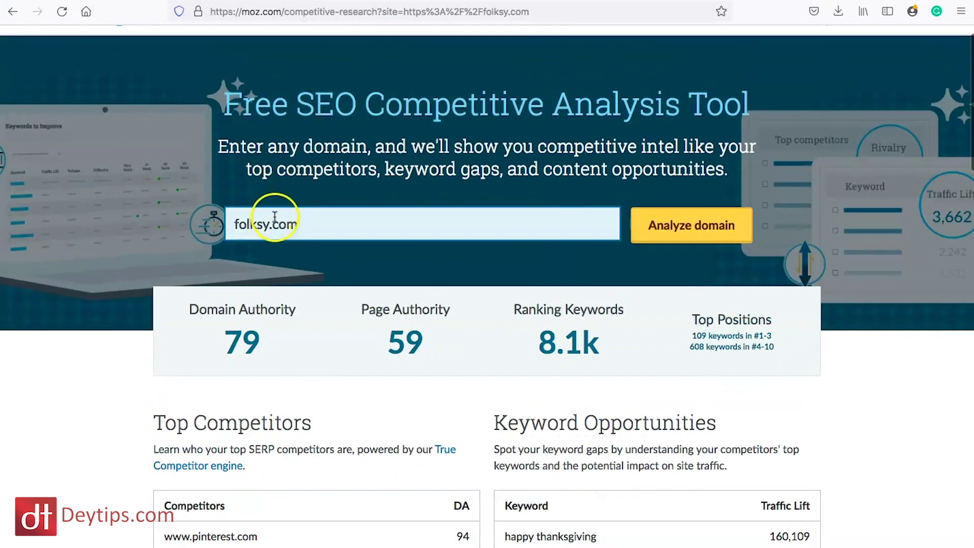
scroll(565, 425, "down", 5)
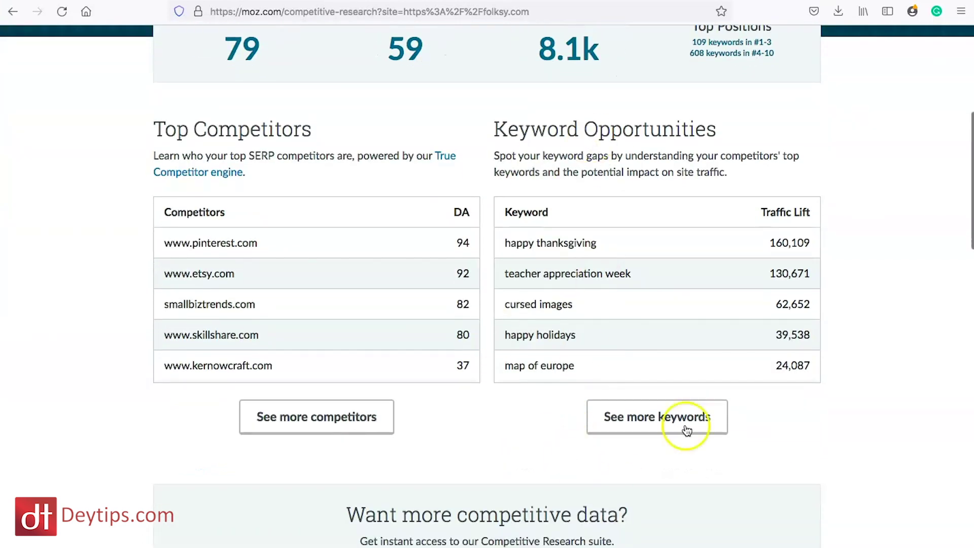
scroll(624, 324, "down", 8)
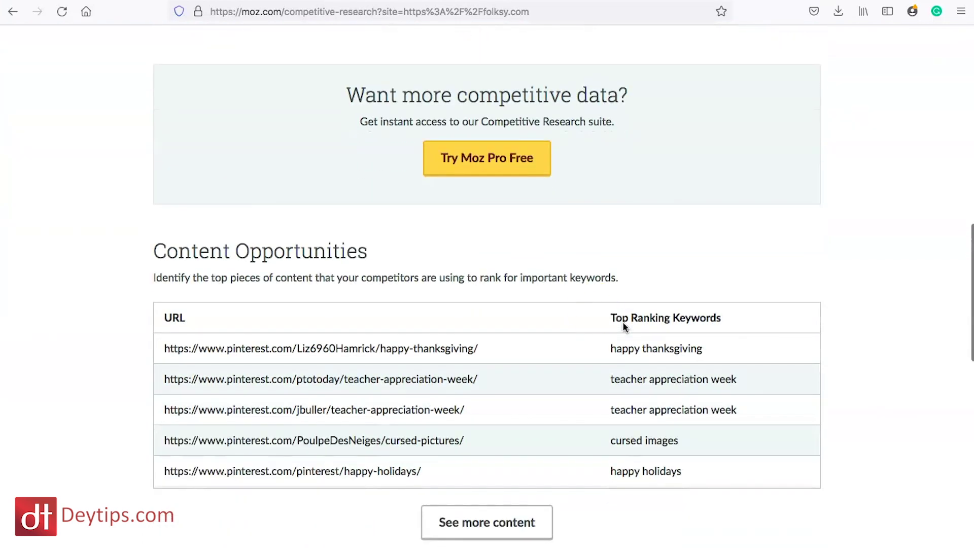
left_click(187, 249)
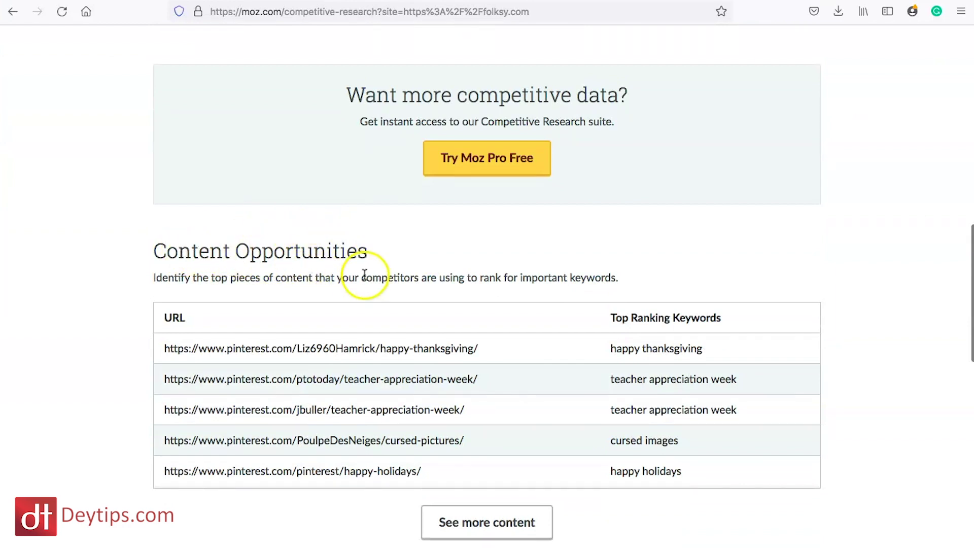
scroll(375, 266, "down", 1)
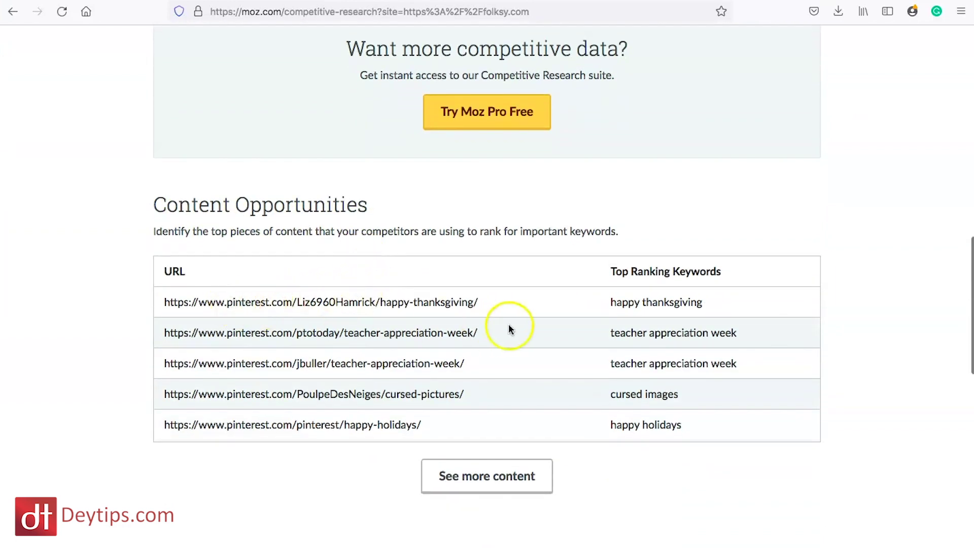
scroll(631, 370, "down", 7)
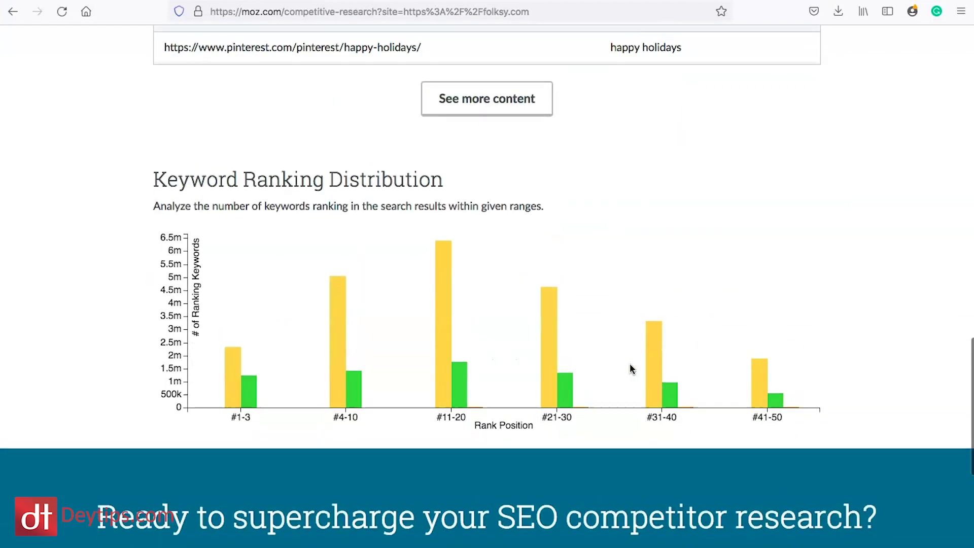
scroll(631, 369, "up", 15)
scroll(631, 369, "up", 4)
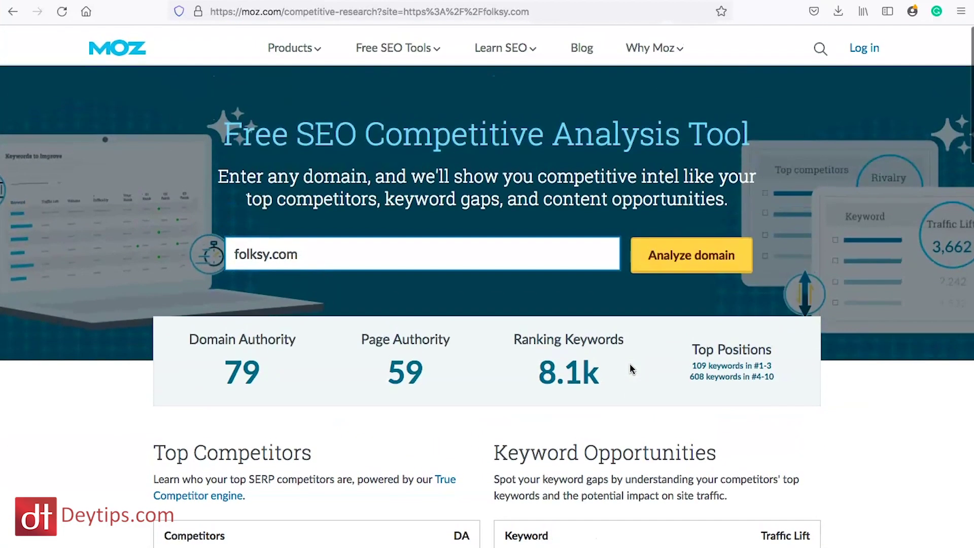
scroll(631, 368, "down", 9)
scroll(631, 368, "down", 5)
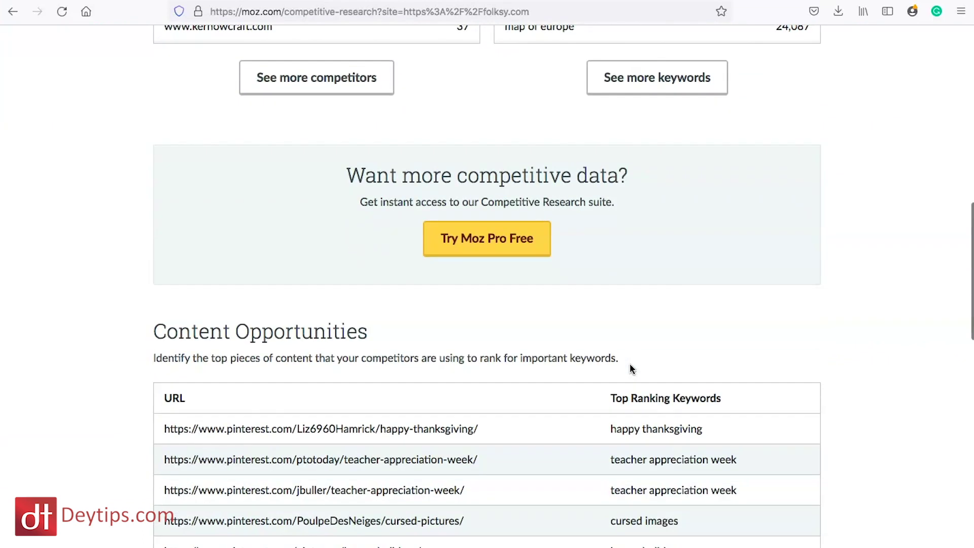
scroll(631, 369, "down", 1)
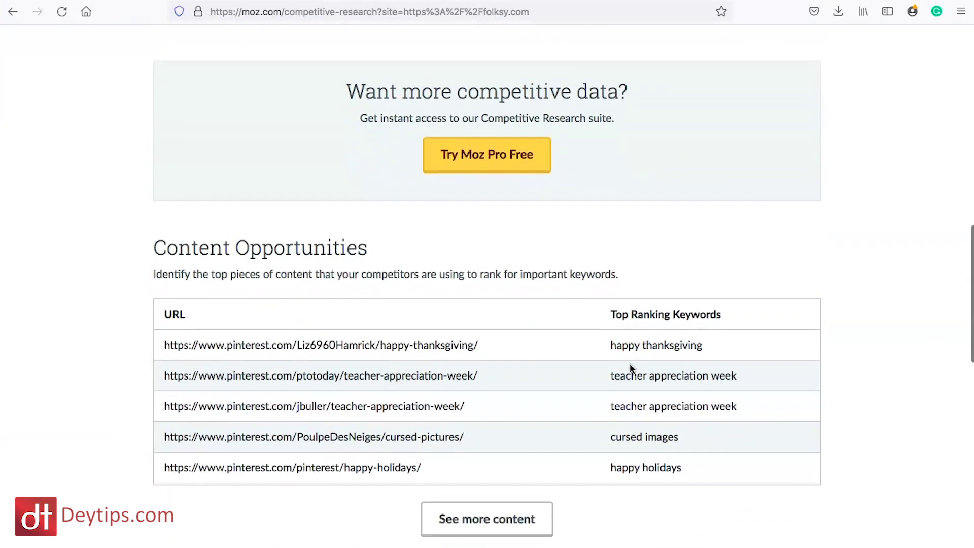
scroll(630, 368, "down", 12)
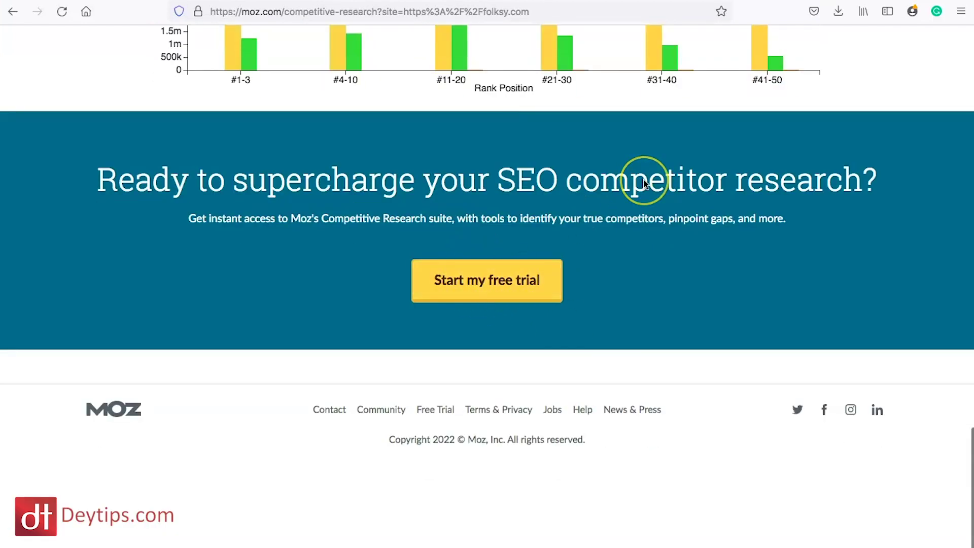
scroll(641, 180, "up", 20)
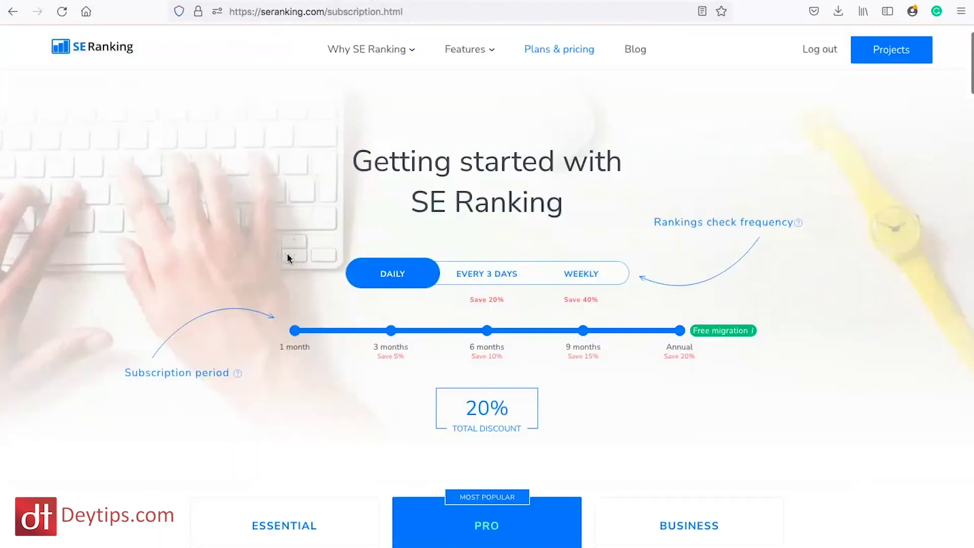
Bring up the plan cards and check the Essential plan's Rank Tracking keyword options
scroll(287, 253, "down", 8)
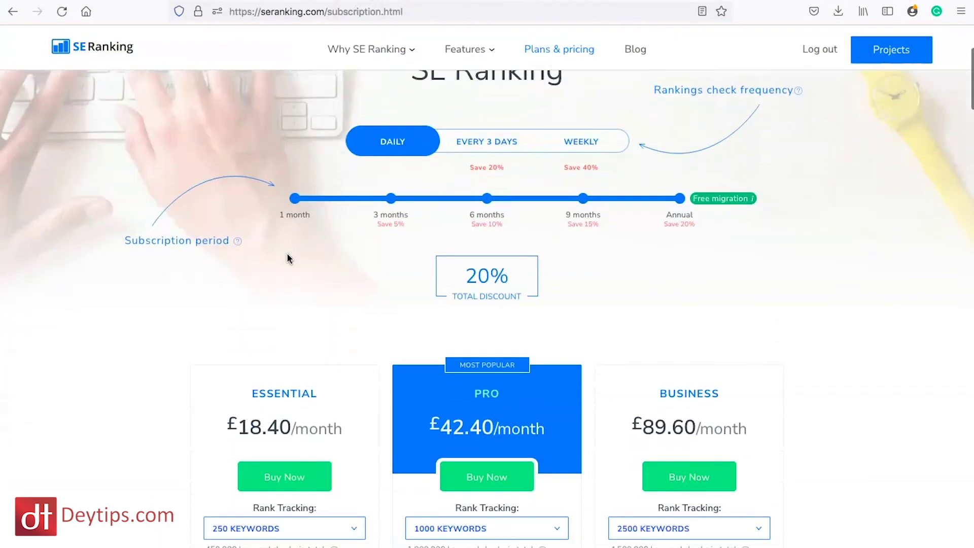
left_click(244, 131)
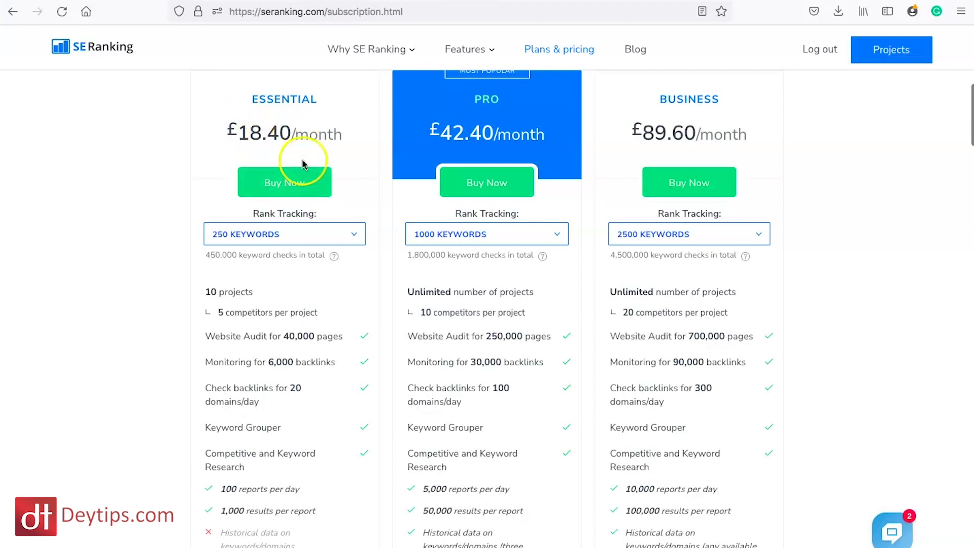
scroll(299, 192, "up", 1)
left_click(315, 254)
left_click(315, 254)
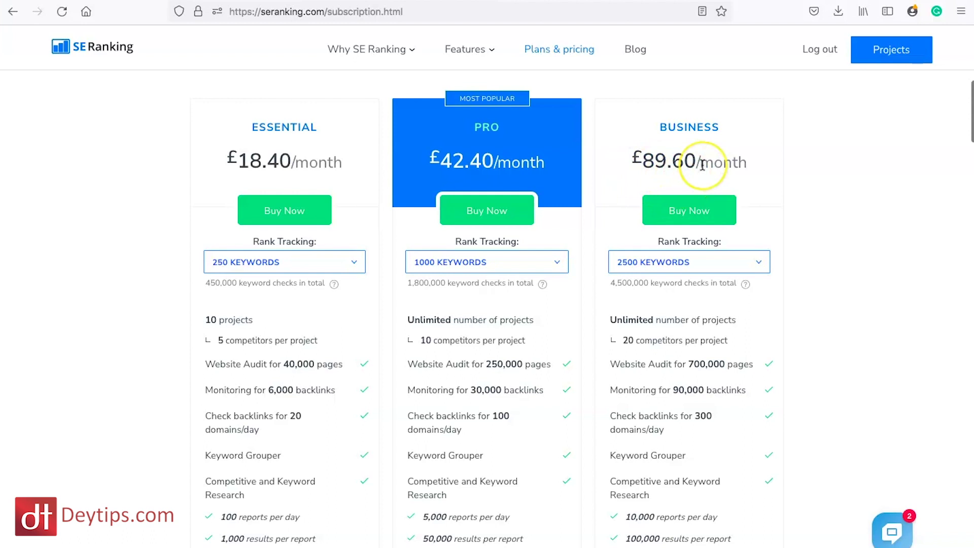
scroll(703, 167, "up", 1)
scroll(710, 167, "down", 3)
Compare the Business plan's keyword options with Essential's and review the Essential, Pro and Business plans
left_click(710, 147)
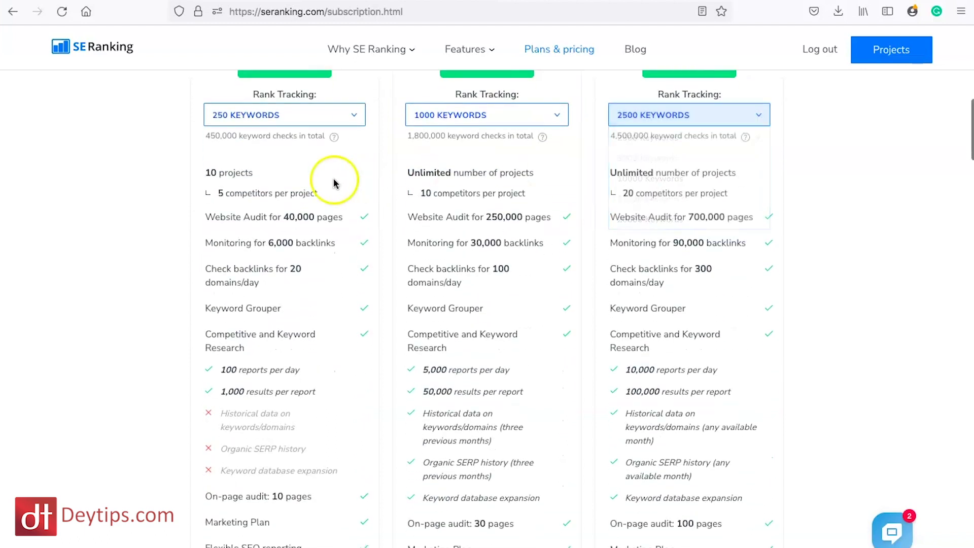
scroll(275, 198, "up", 3)
left_click(282, 245)
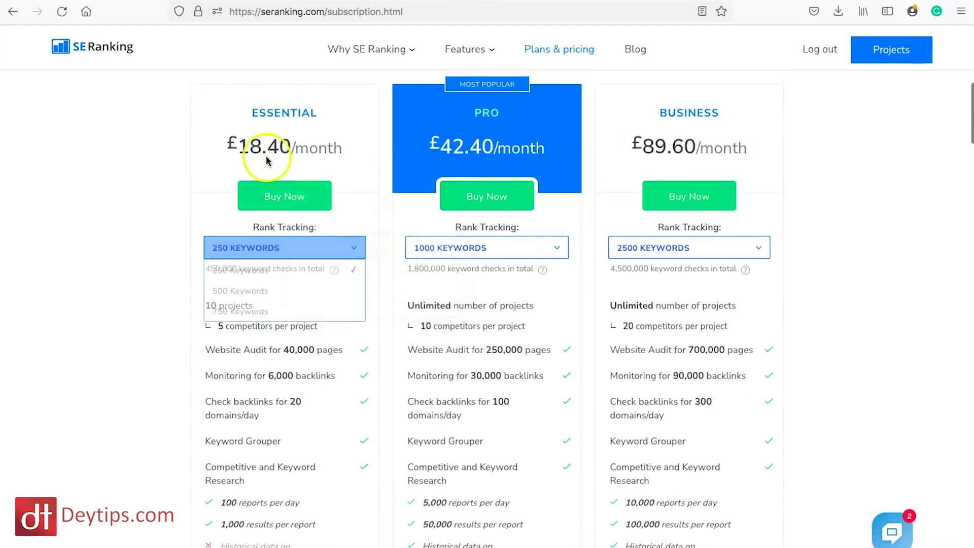
left_click(265, 143)
scroll(228, 355, "down", 4)
mouse_move(227, 379)
scroll(227, 378, "down", 1)
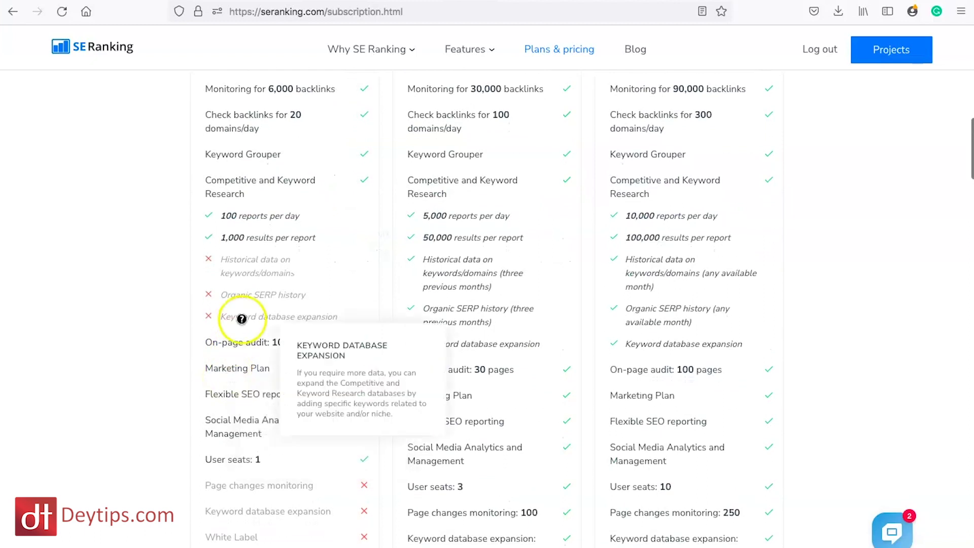
scroll(285, 251, "up", 3)
scroll(285, 251, "up", 3)
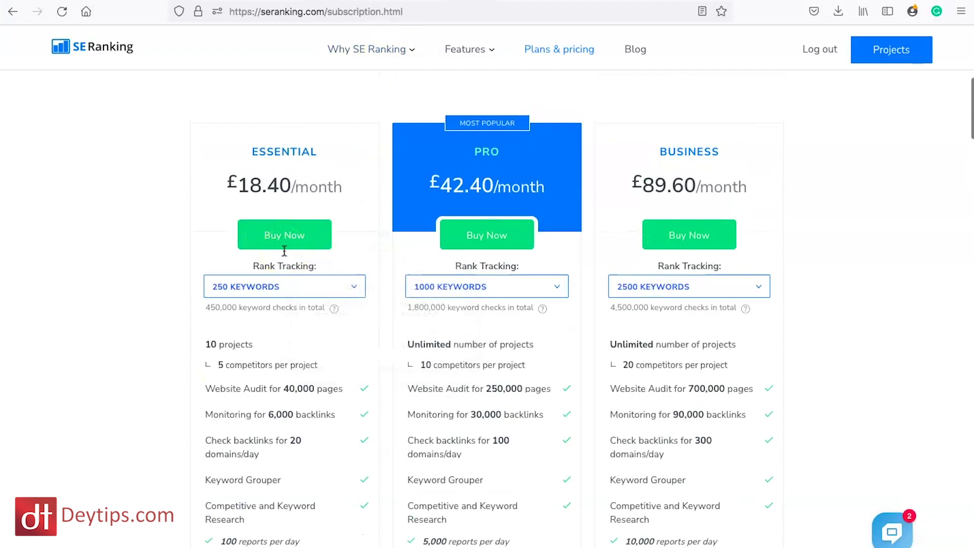